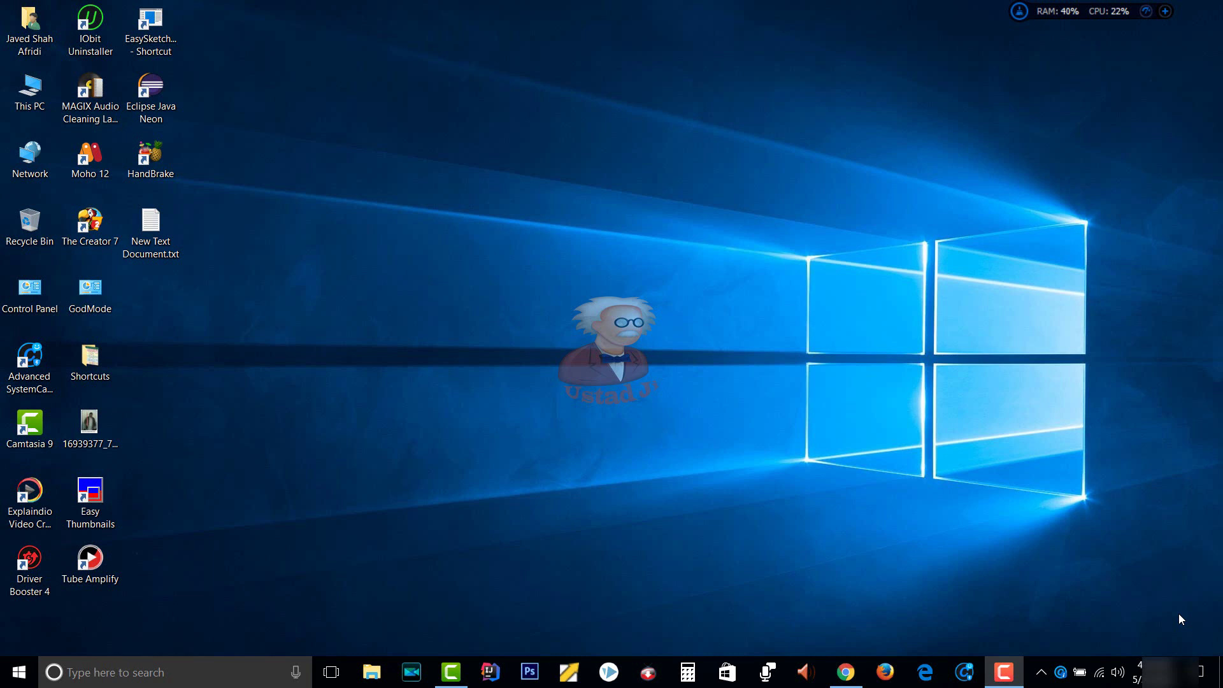
Switch to Chrome, search the web for "google input tools" and open the official Google Input Tools site
click(854, 677)
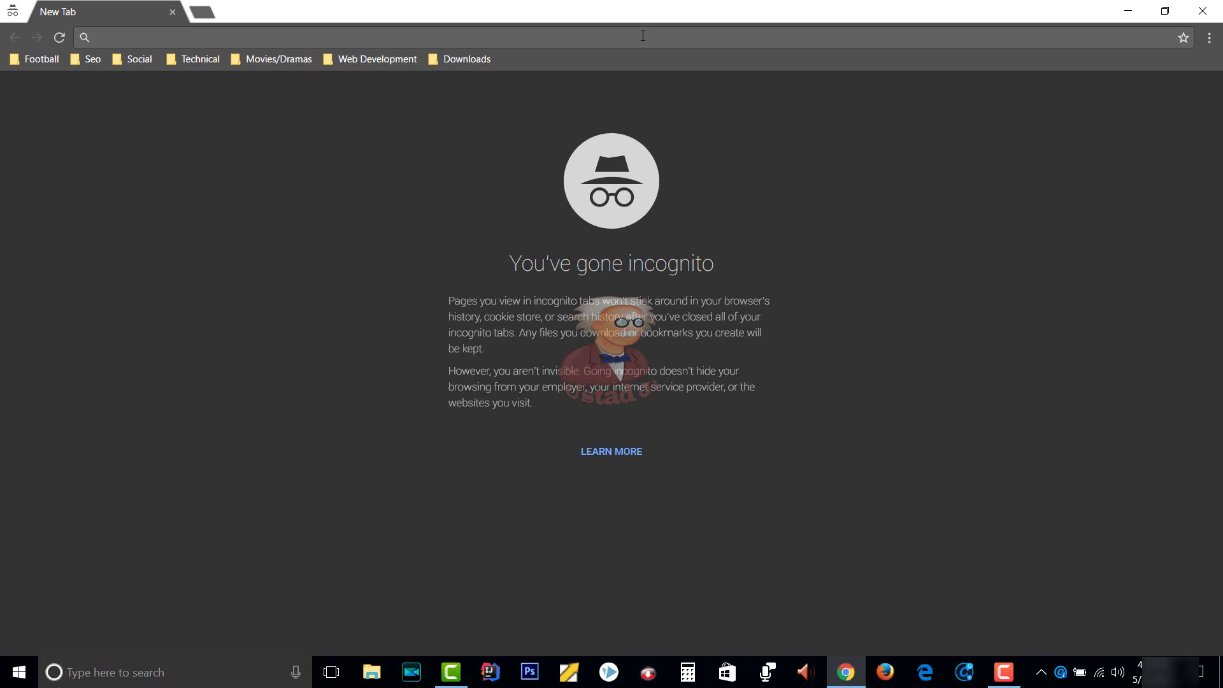
text(google)
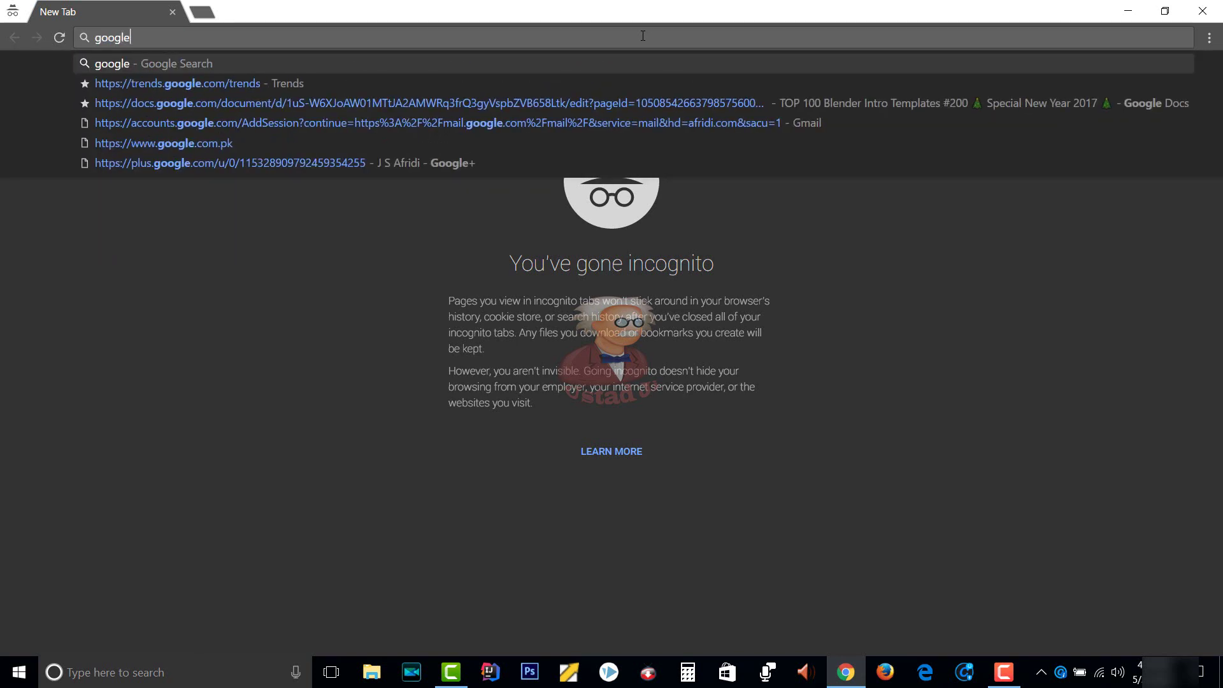
text( input tools)
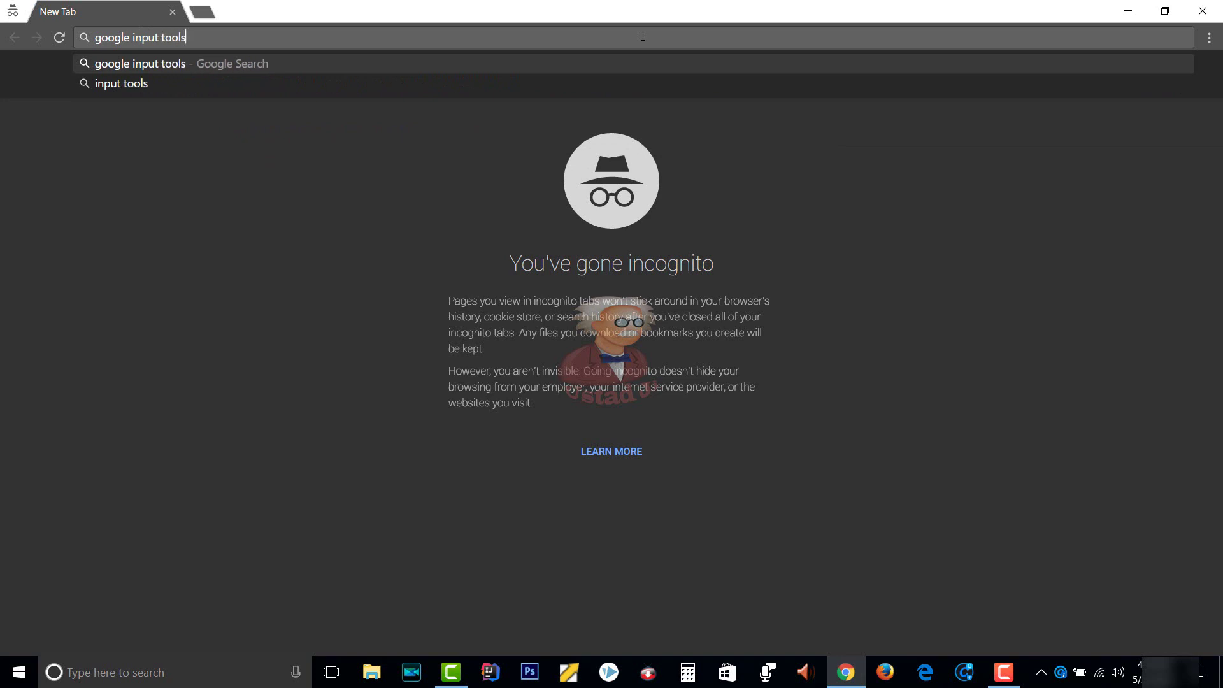
key(Return)
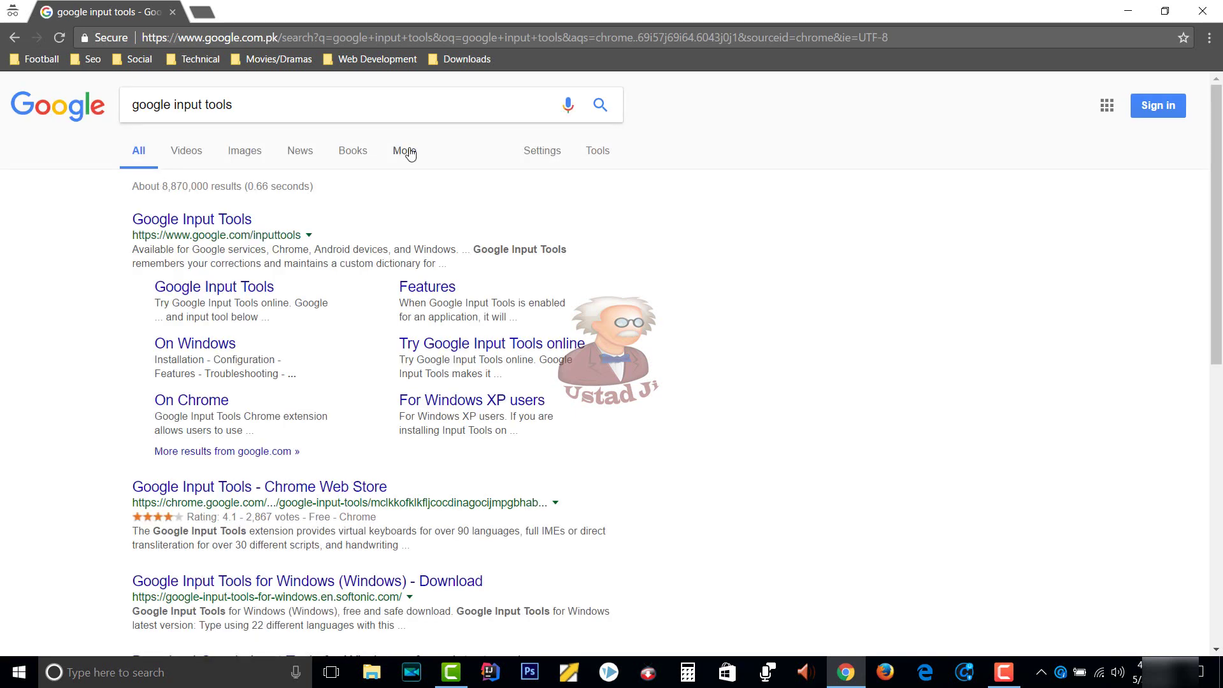
click(164, 224)
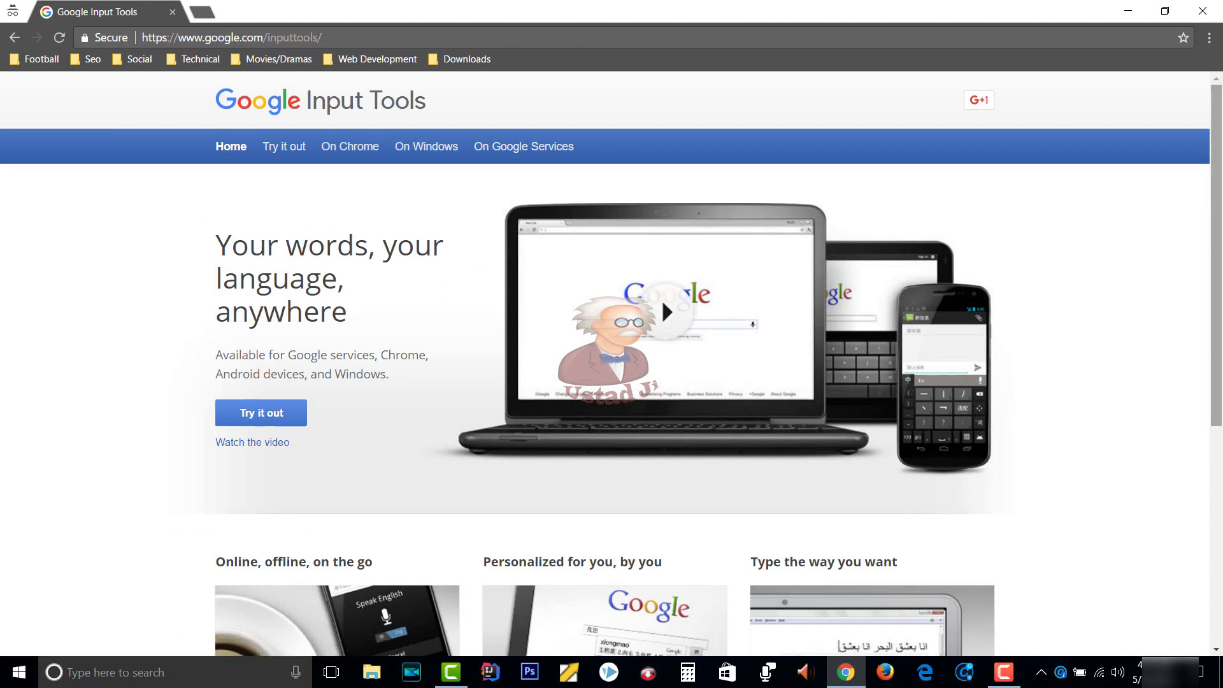
Open the page for trying Google Input Tools online from the site's home page
drag(1221, 174, 1222, 175)
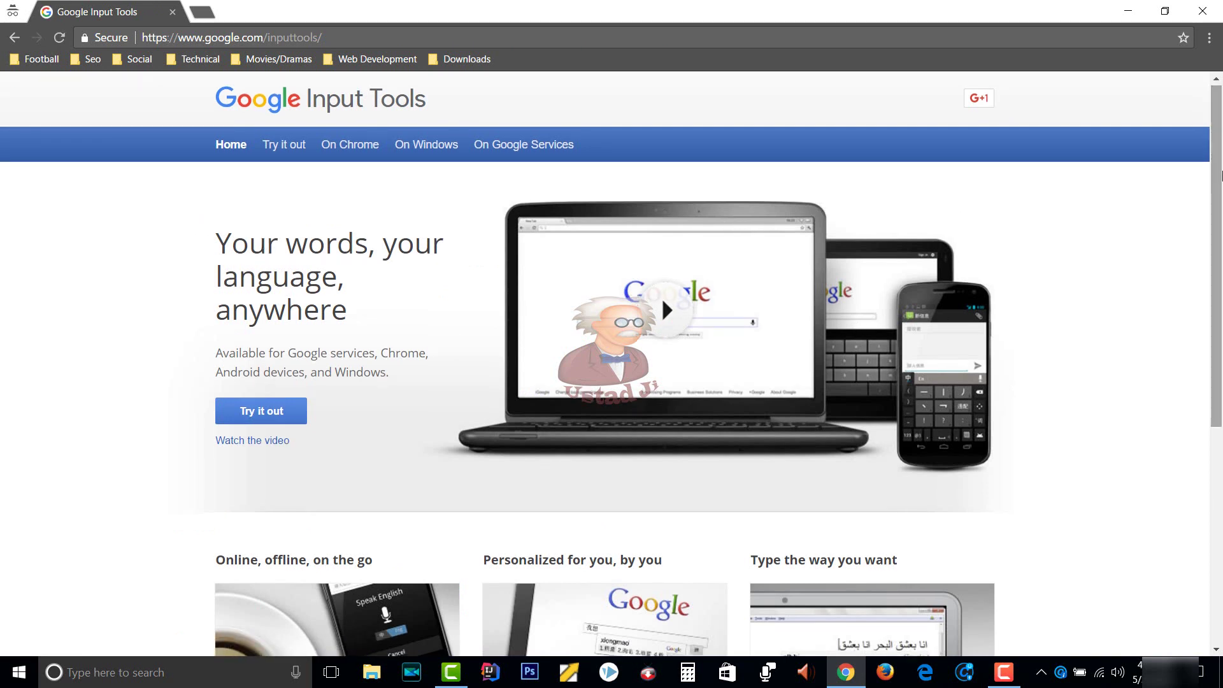
click(1222, 175)
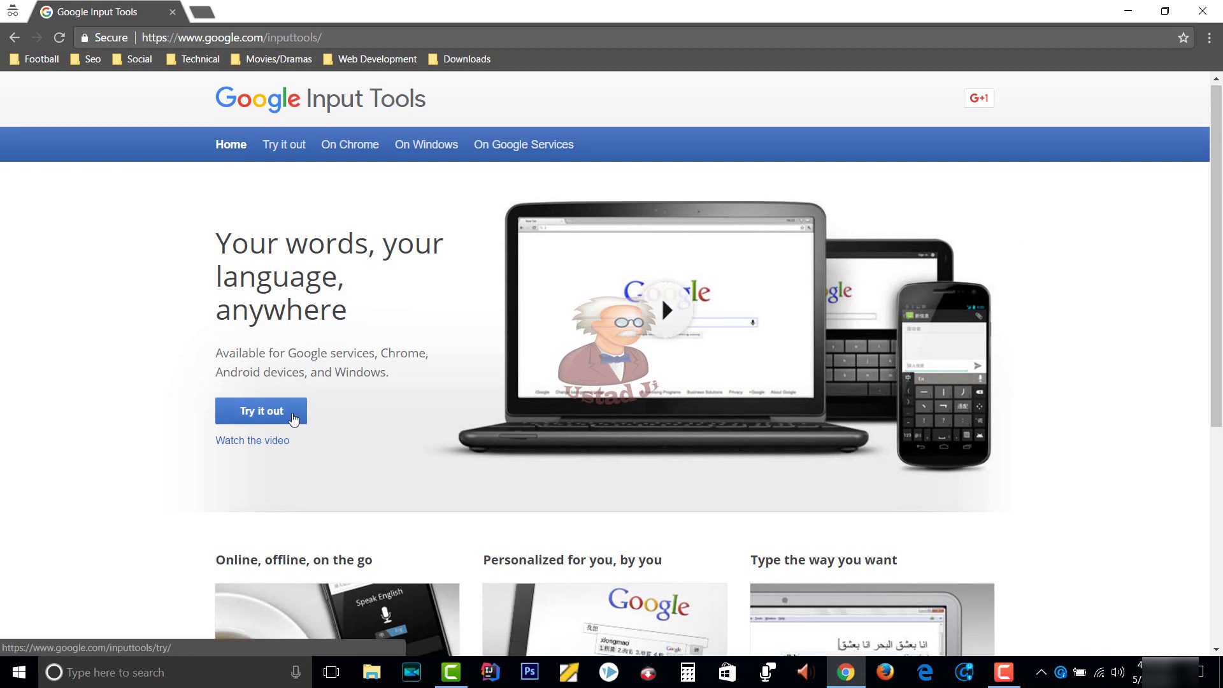
click(293, 418)
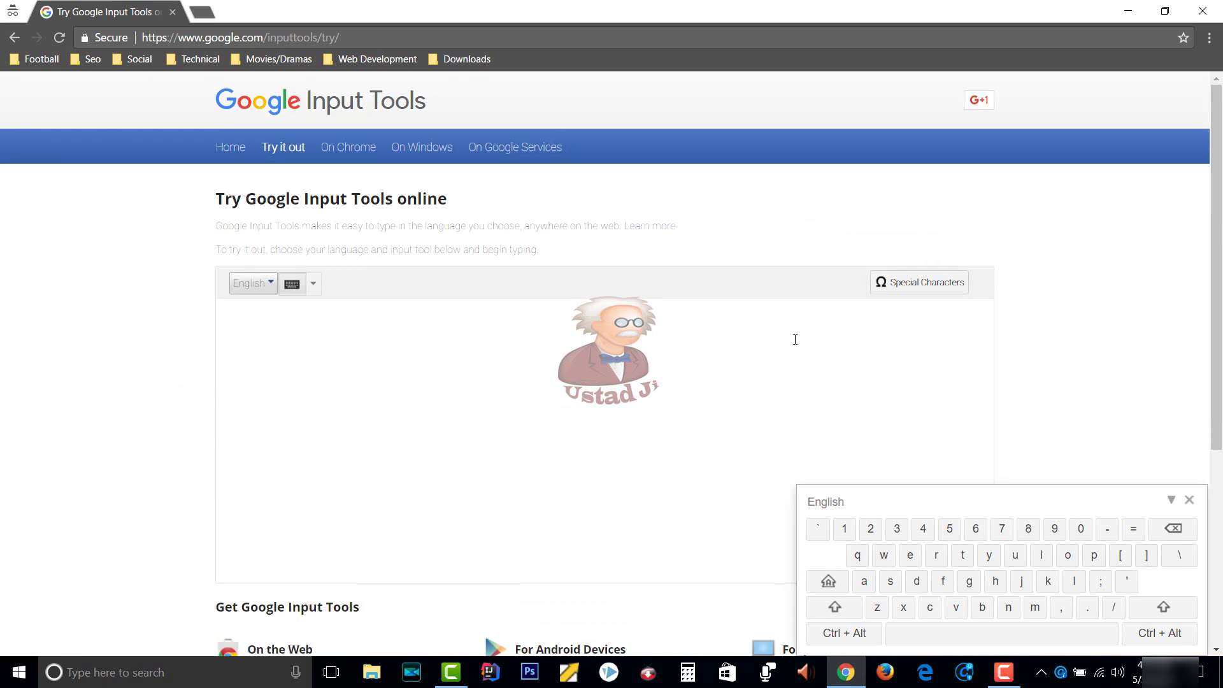
Close the on-screen English keyboard and open the Google Input Tools download page for Windows
drag(1216, 344, 1214, 522)
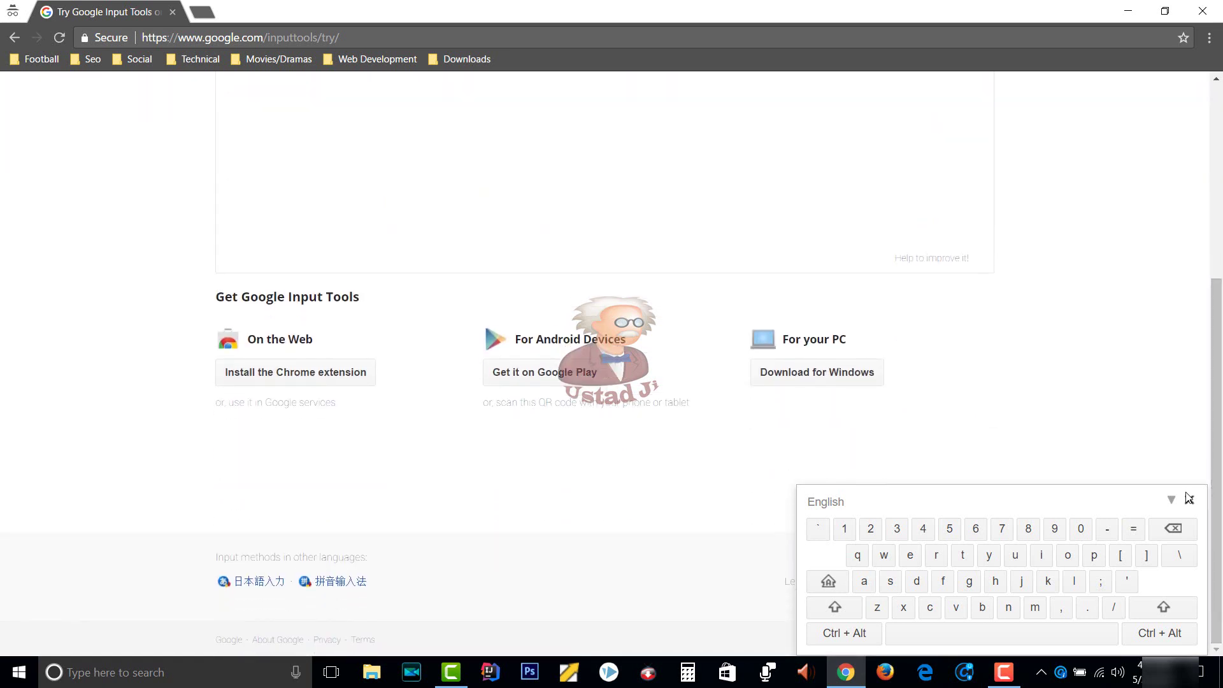
click(1190, 500)
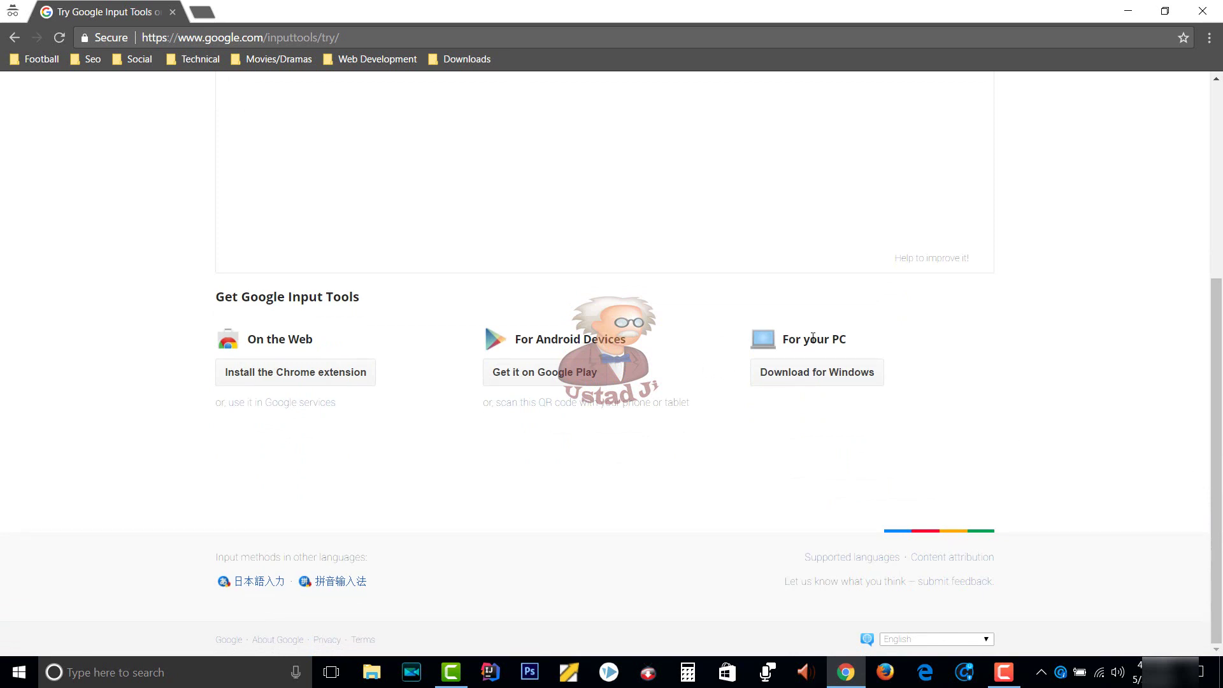
click(785, 374)
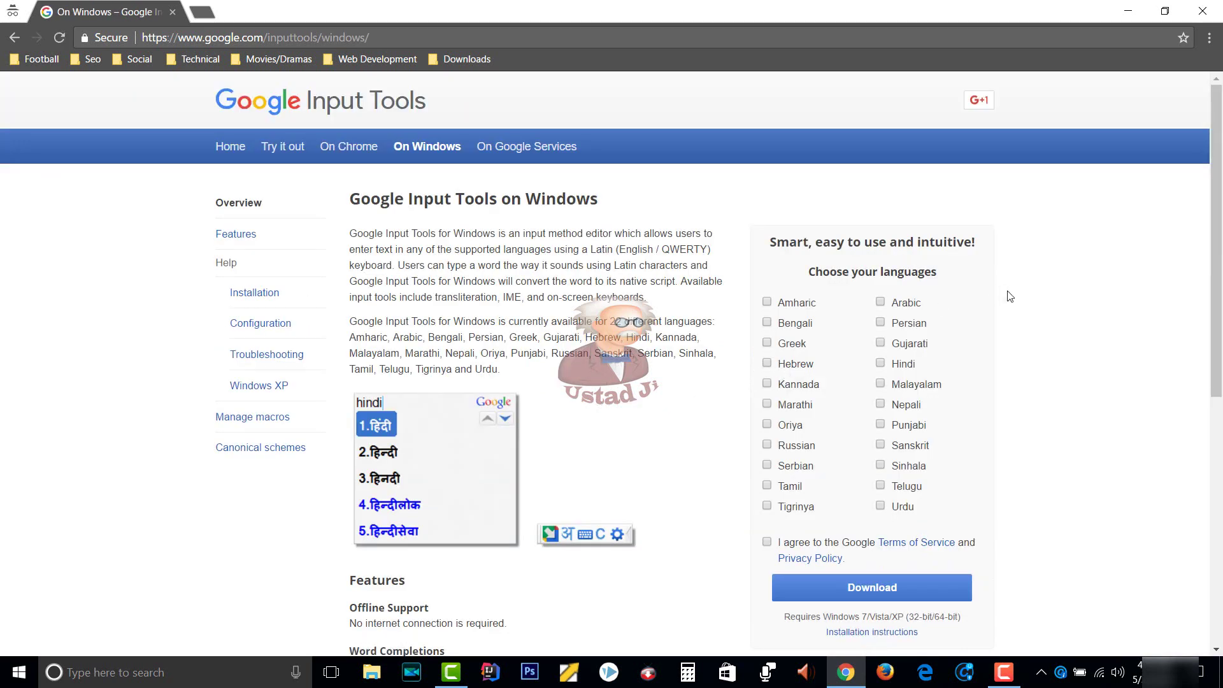
Choose Urdu as the language, agree to the Google Terms of Service and download the Windows installer
scroll(1220, 300, down, 1)
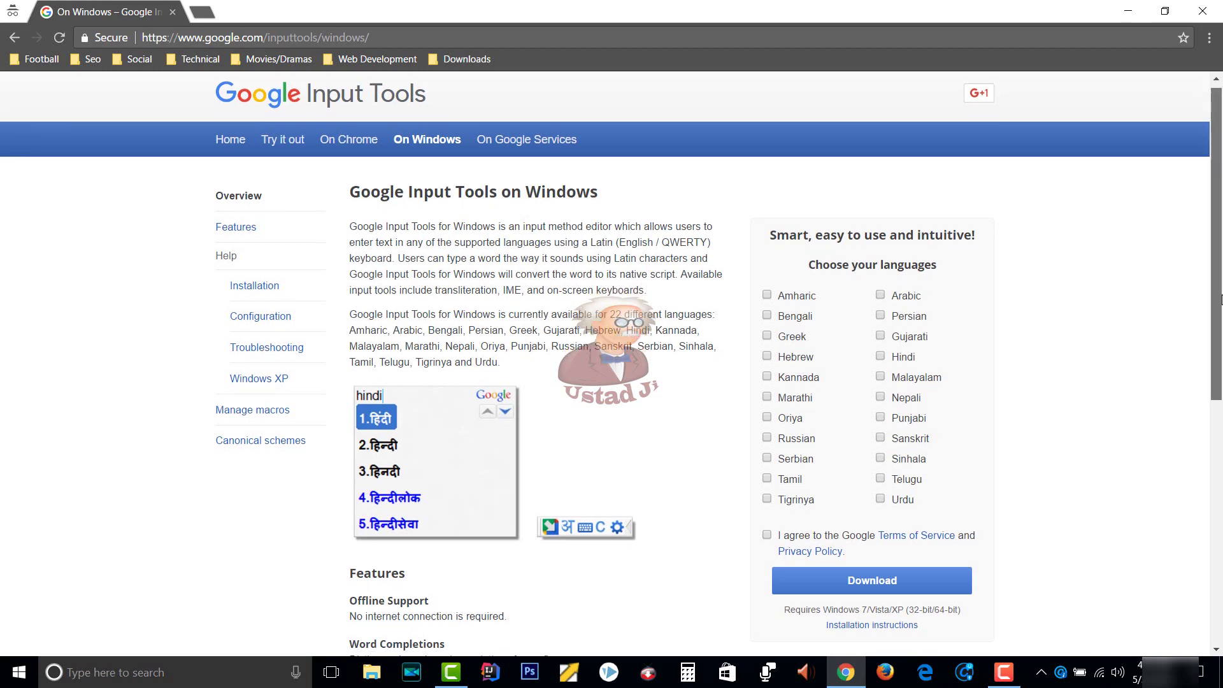
scroll(1220, 300, down, 1)
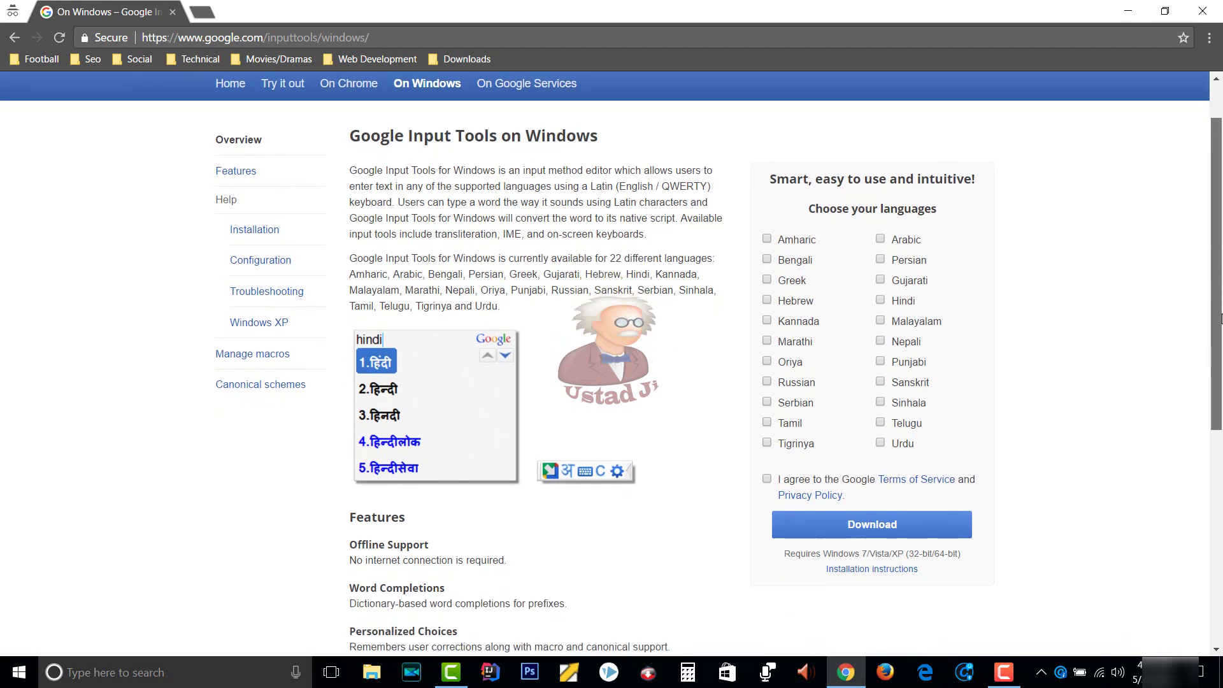
scroll(1220, 318, down, 1)
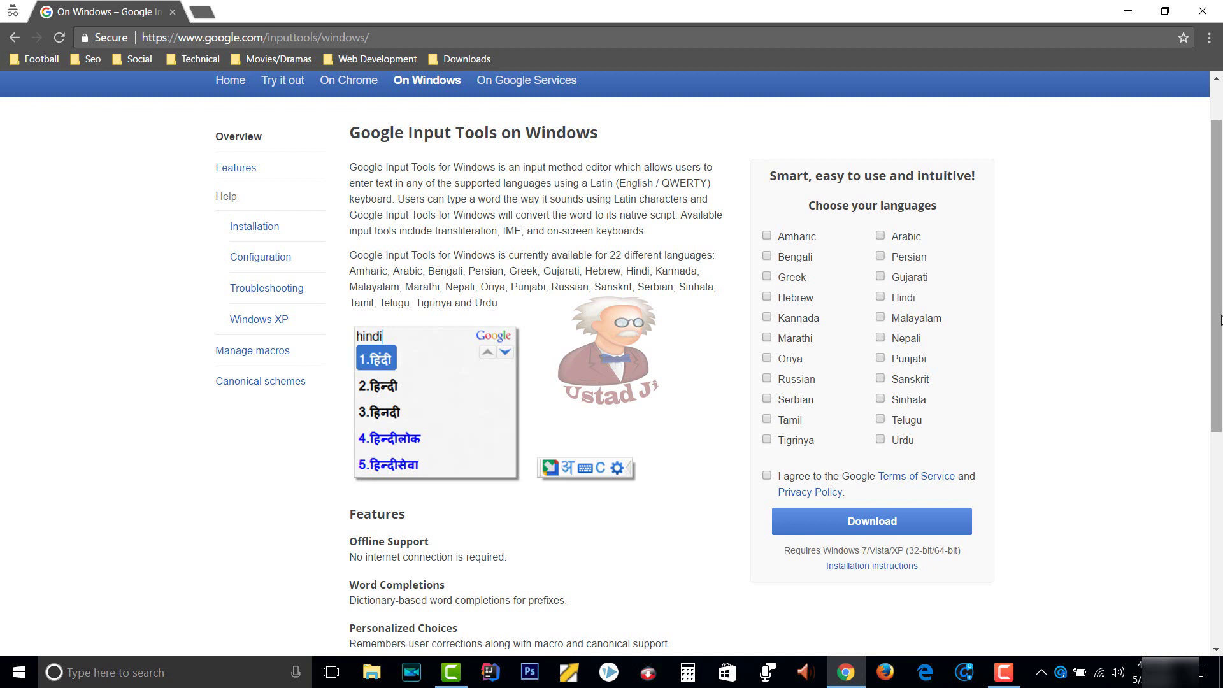
click(880, 440)
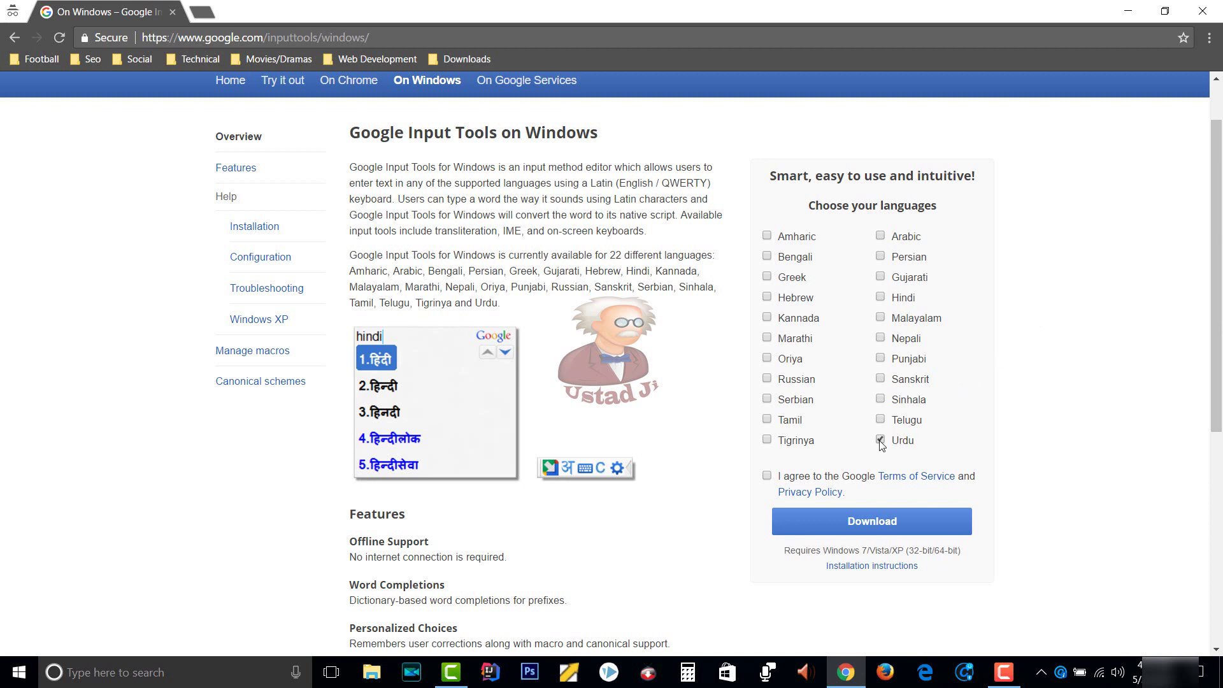
click(881, 531)
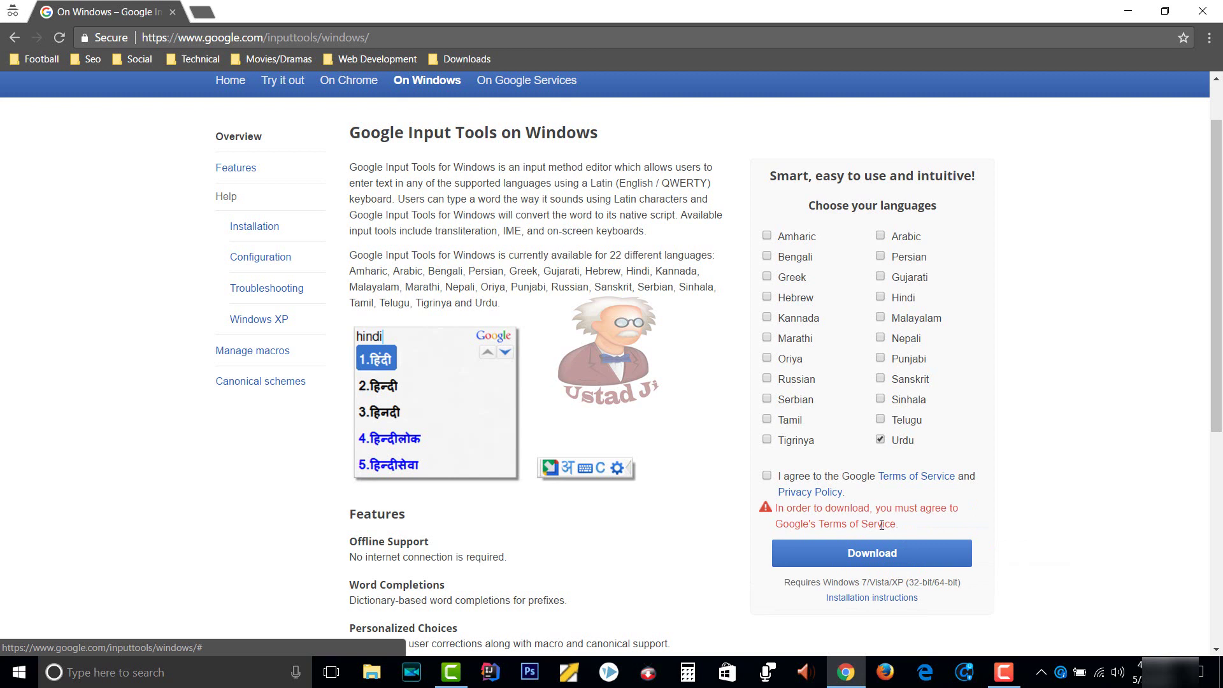
click(767, 478)
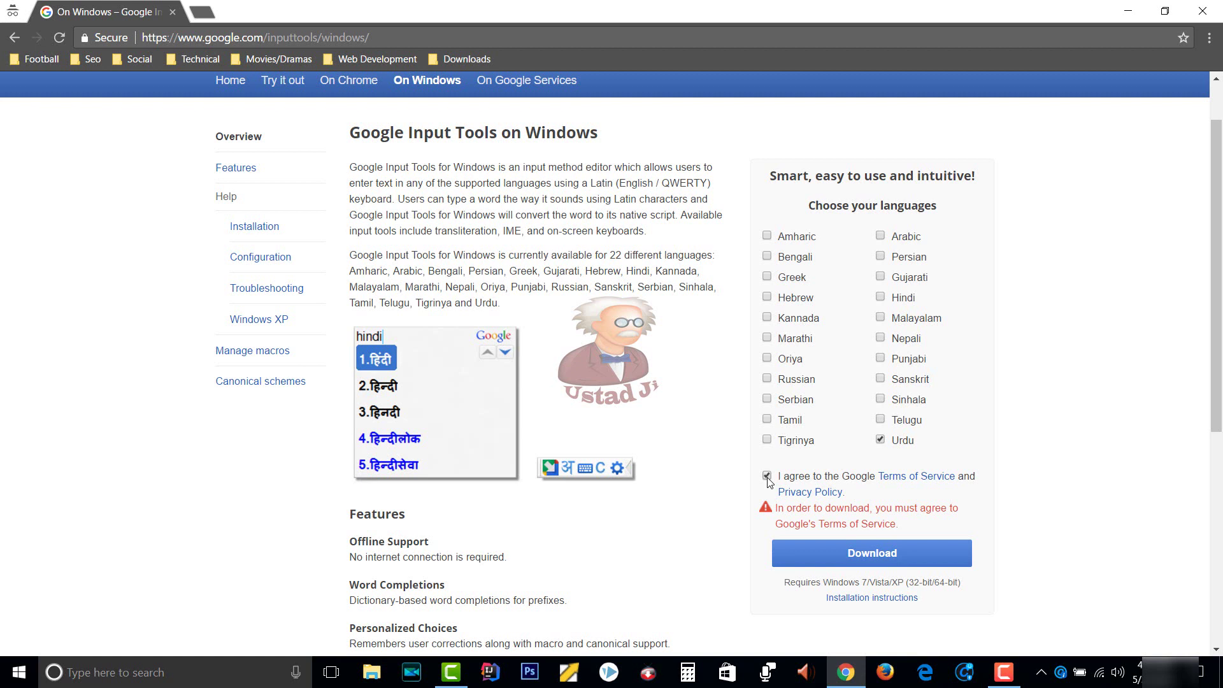
click(844, 554)
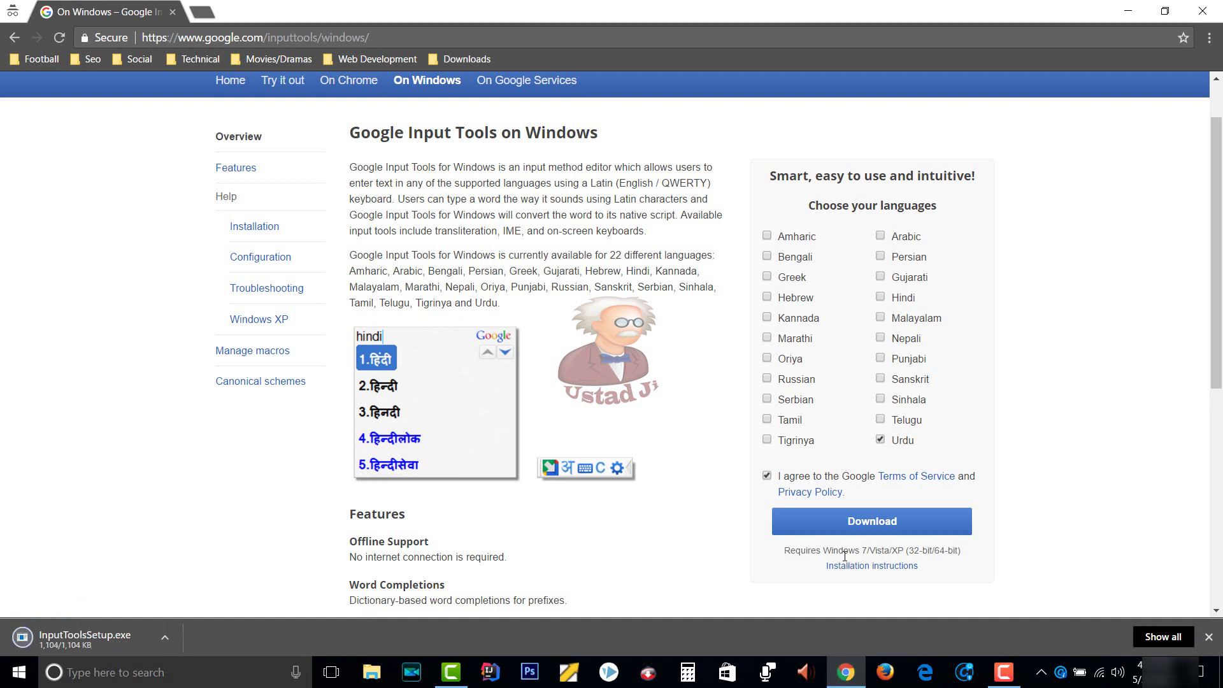
Run InputToolsSetup.exe to install Google Input Tools, dismissing the startup item alert and closing the finished installer
click(129, 642)
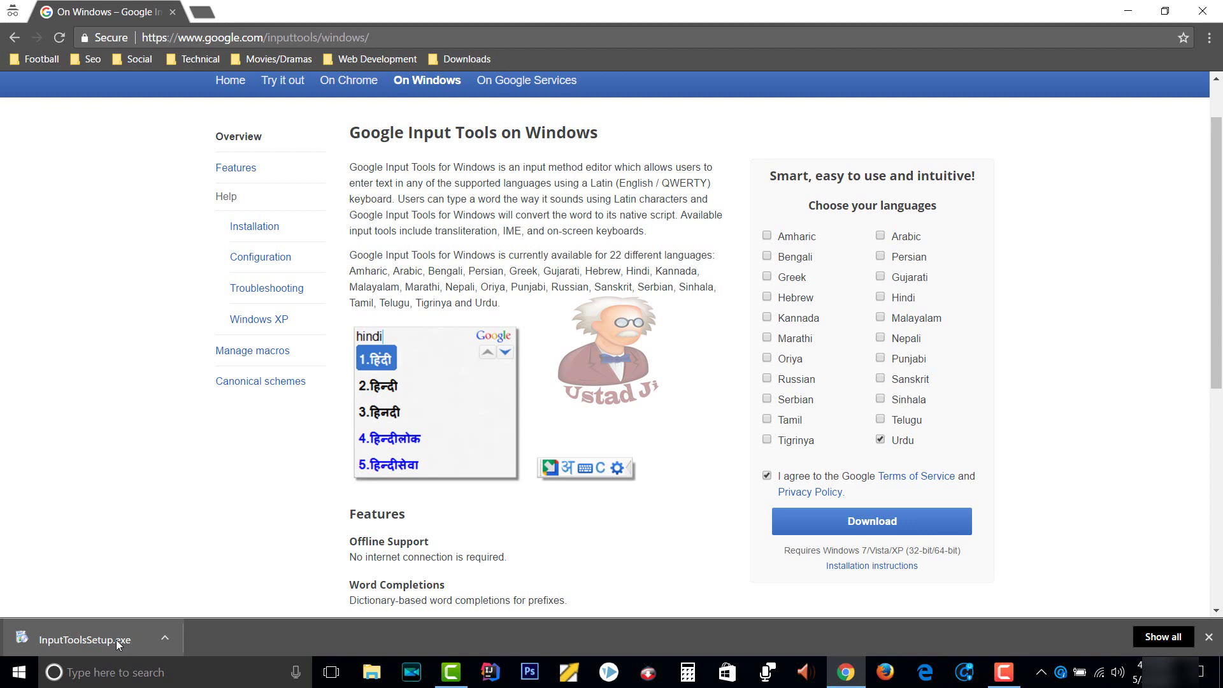
click(116, 639)
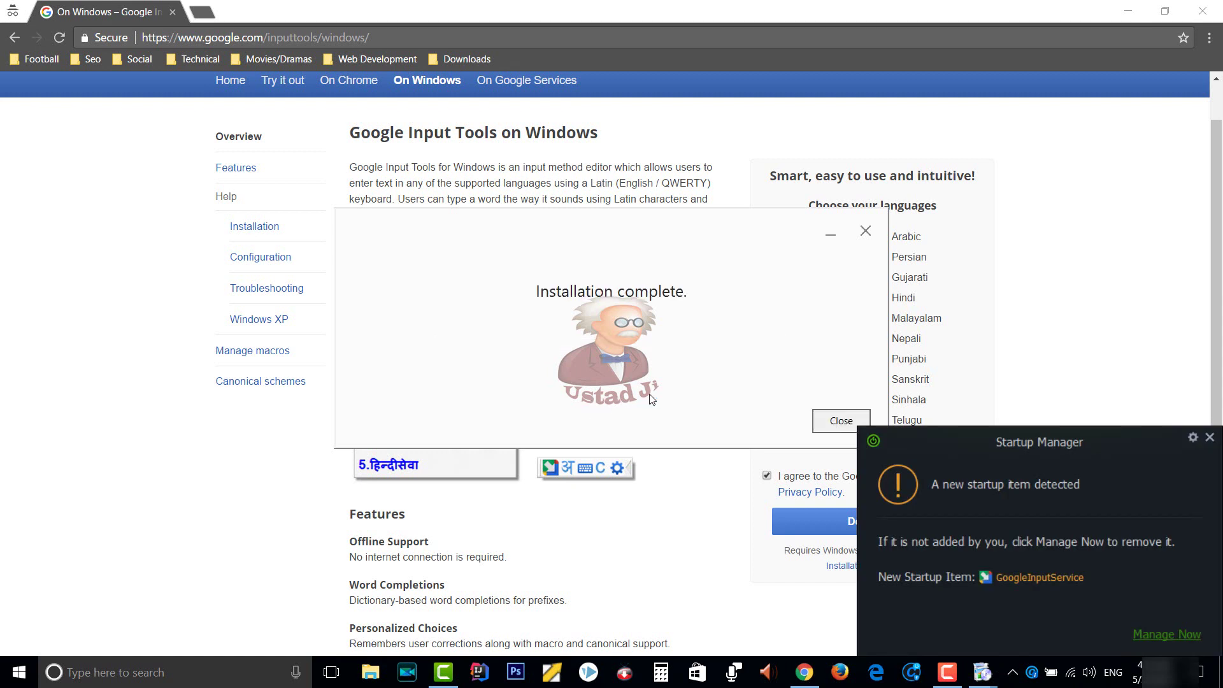
click(1209, 438)
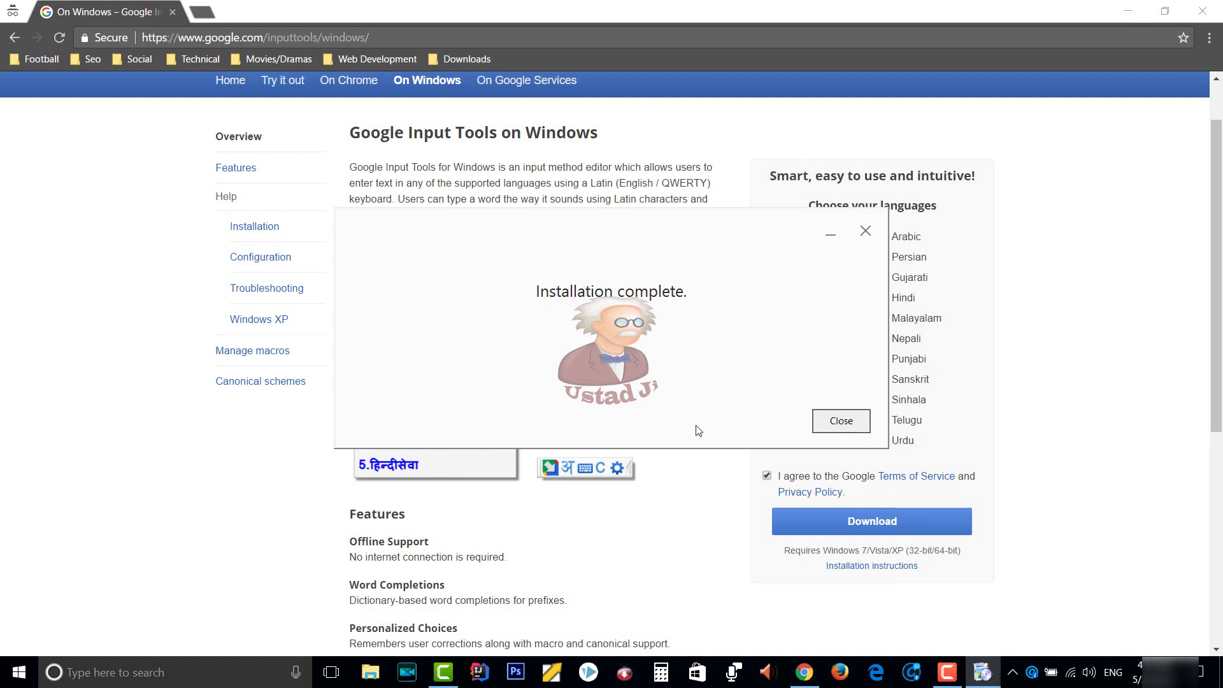
click(833, 424)
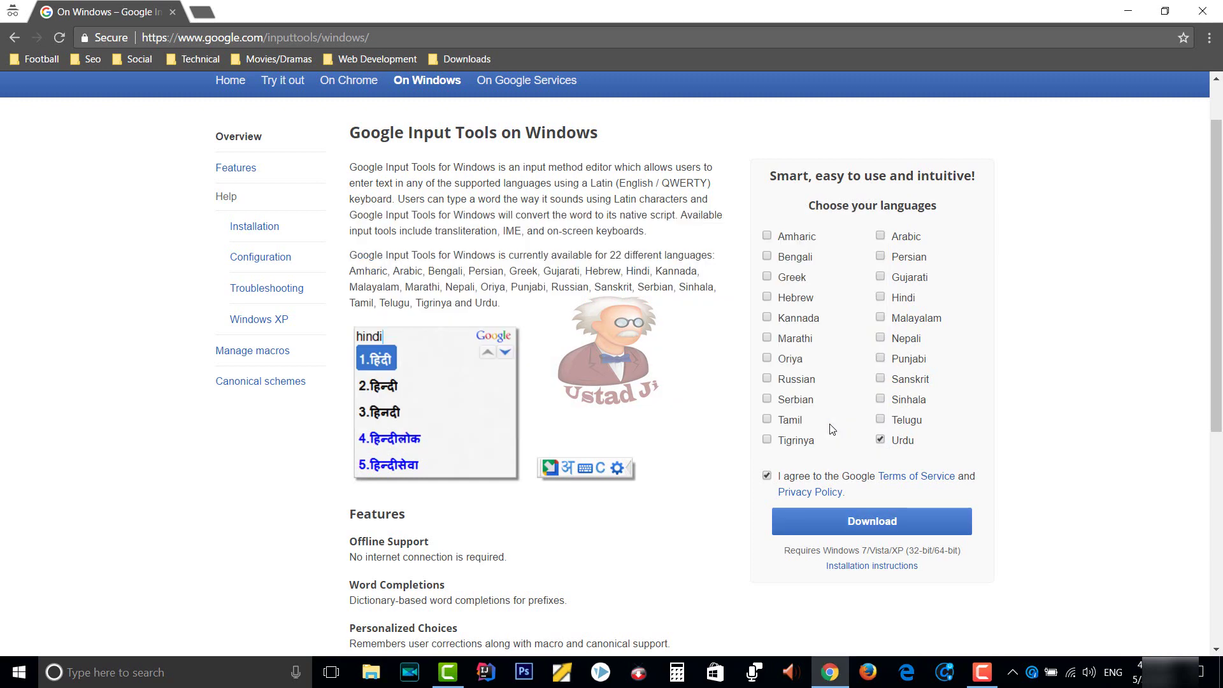
Minimize the browser and check the installed input languages in the Windows language switcher
click(831, 674)
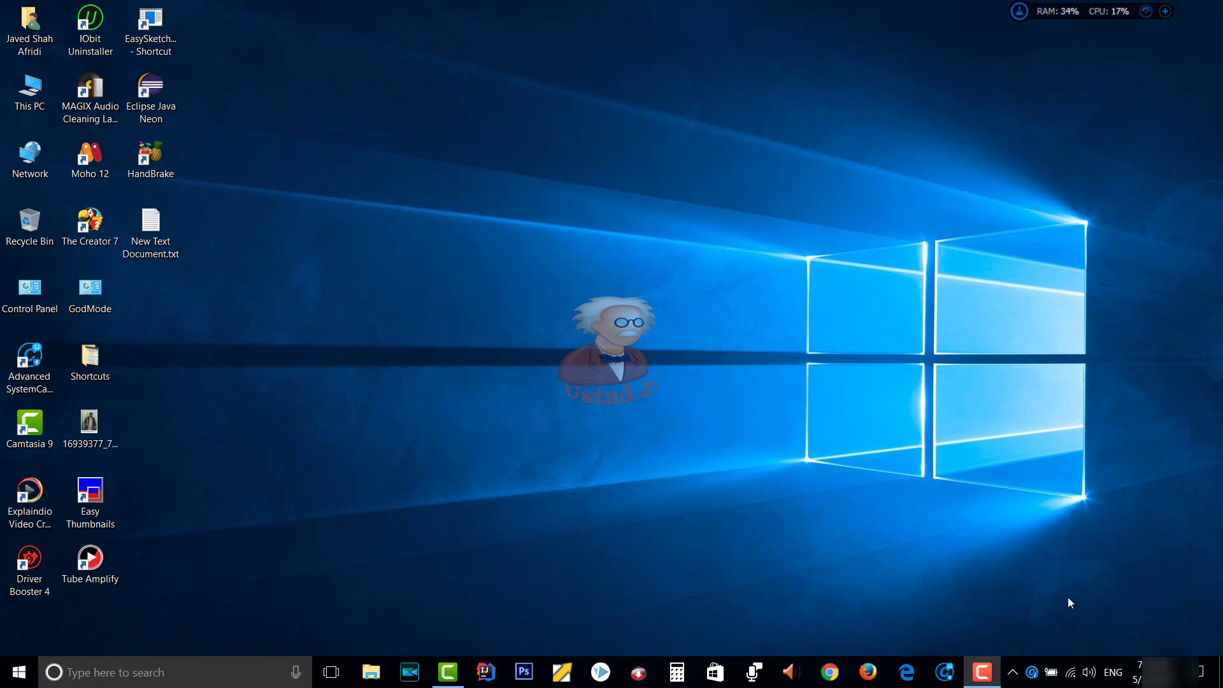
click(1111, 680)
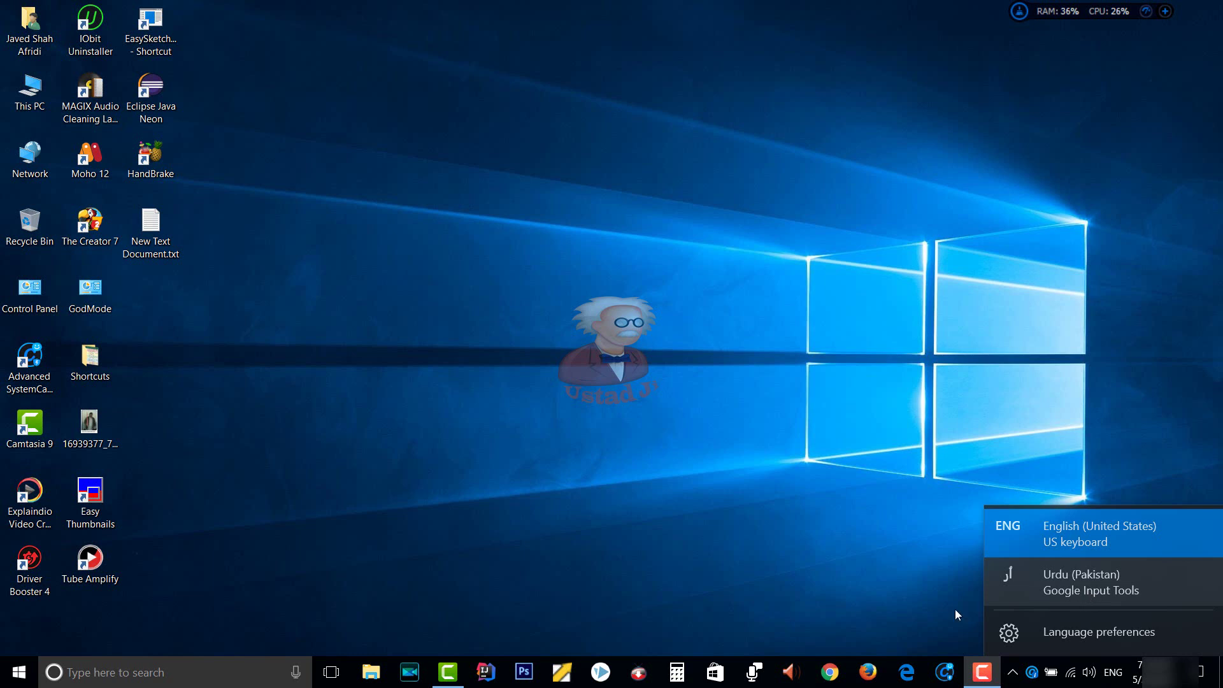
click(835, 579)
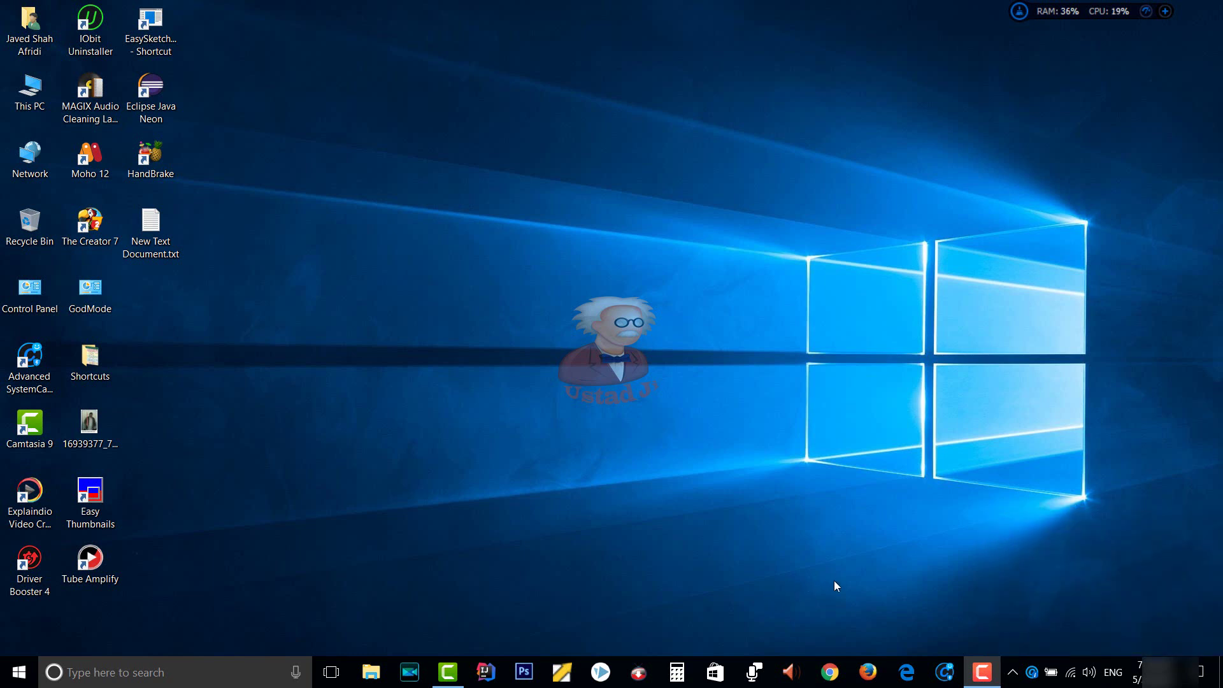
Open Chrome with a new blank tab and close the Facebook and YouTube tabs
click(823, 681)
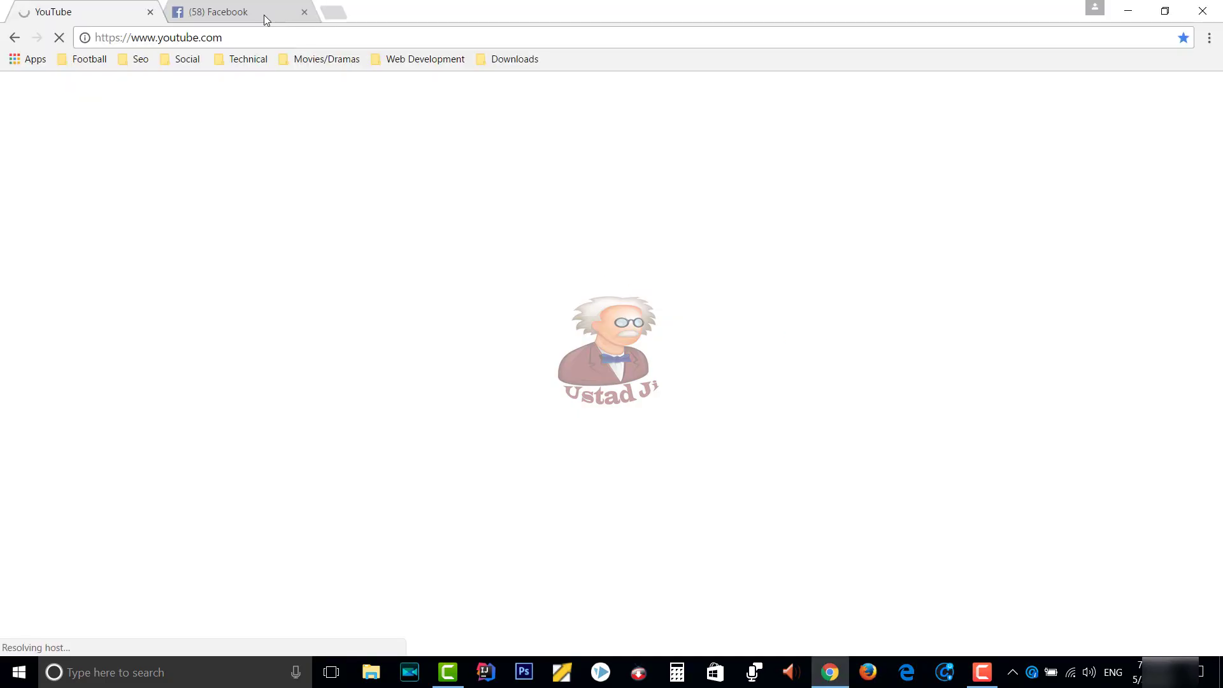
click(326, 12)
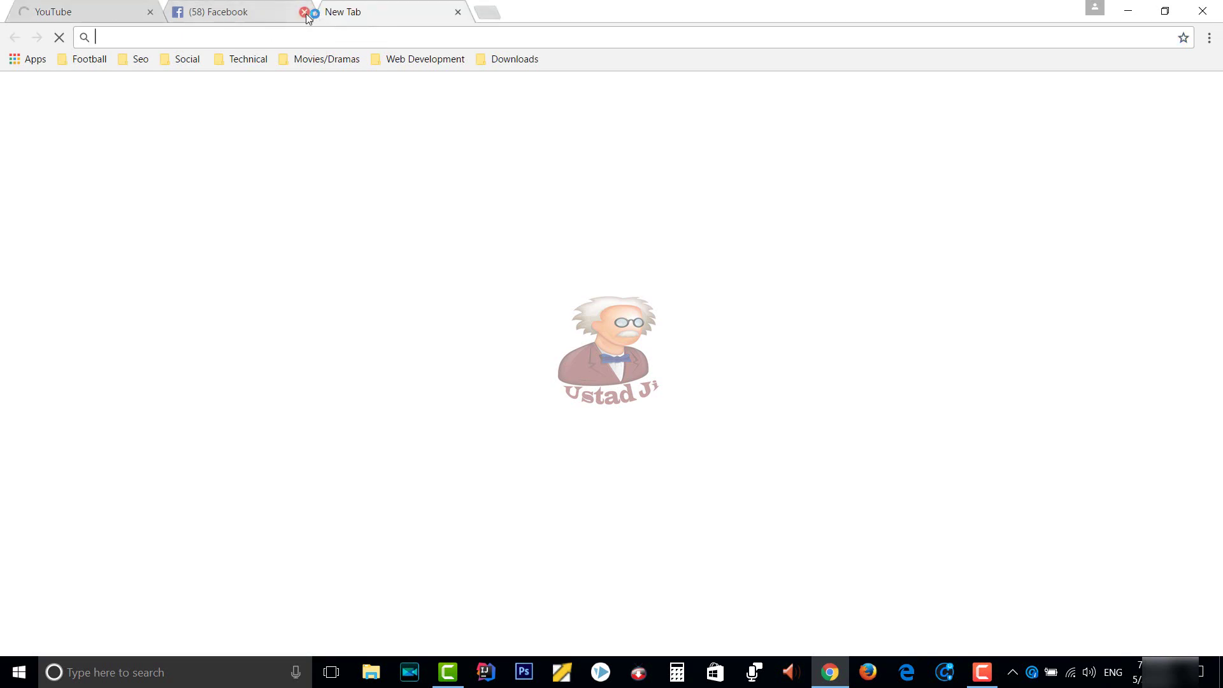
click(304, 11)
click(151, 11)
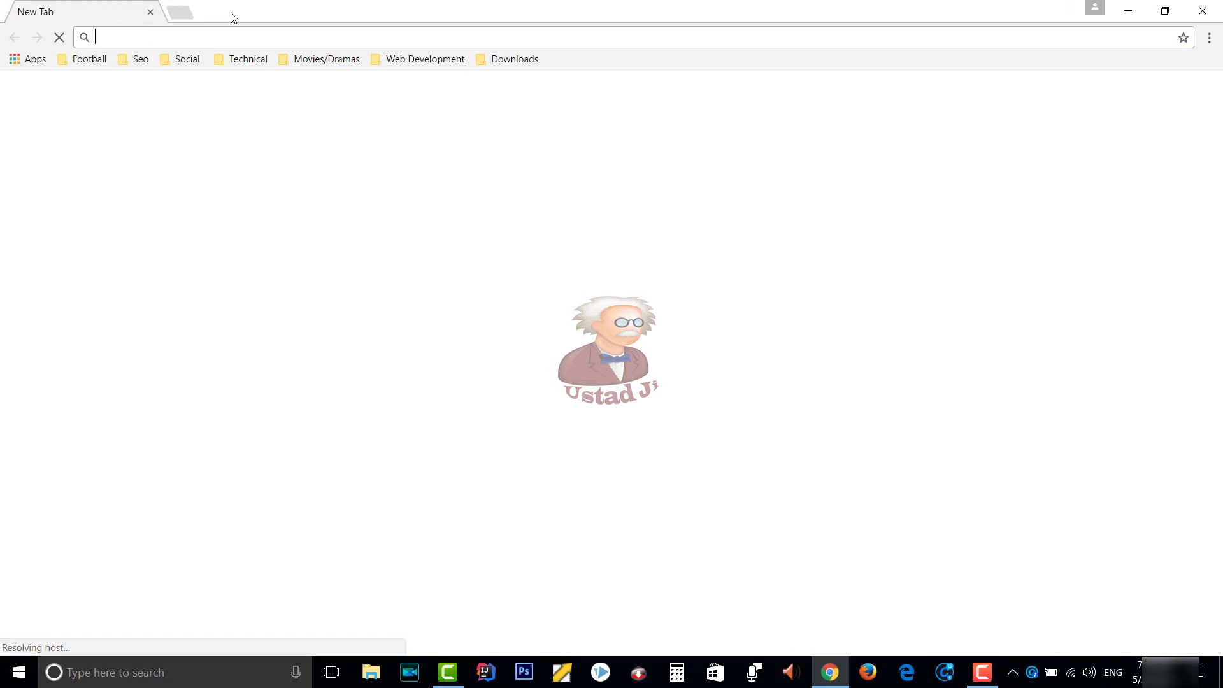
Open a new incognito window and go to the Google home page
click(1209, 40)
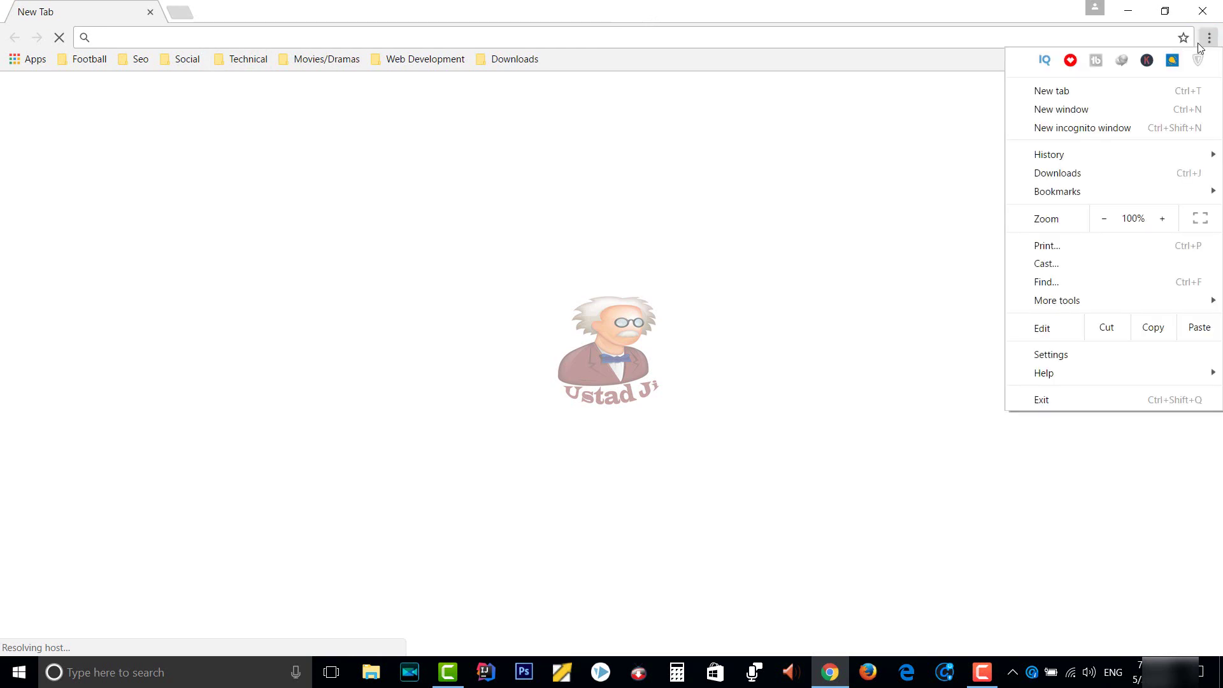
click(1082, 129)
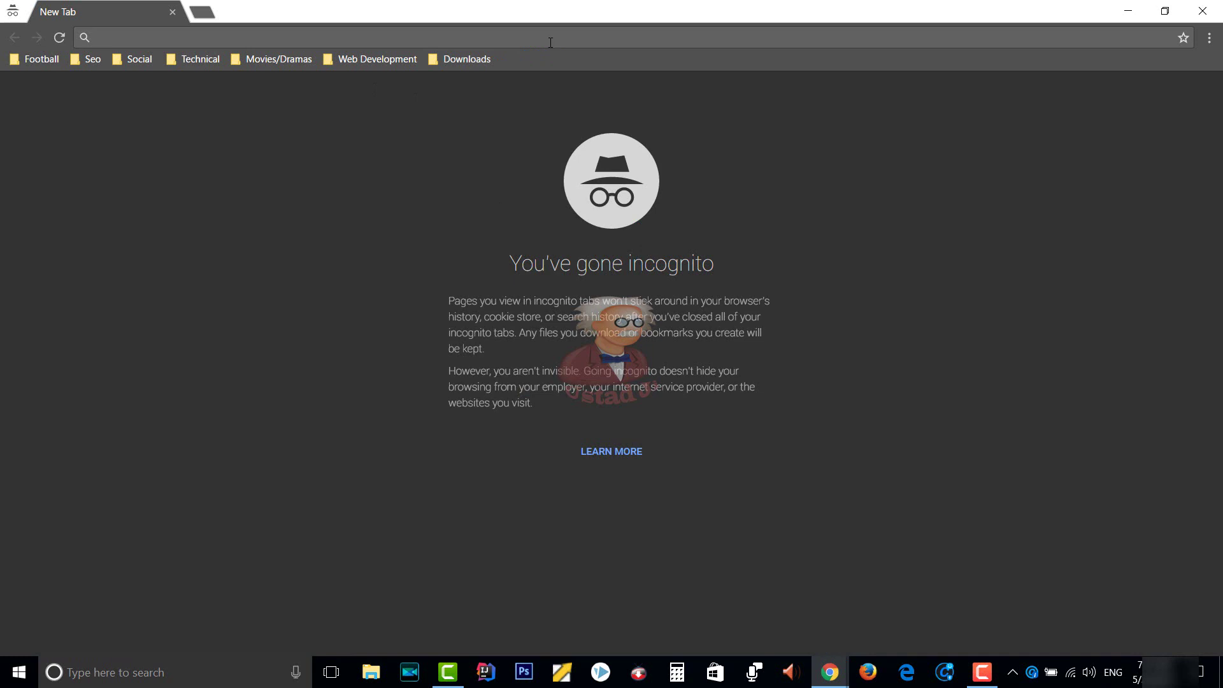
text(google)
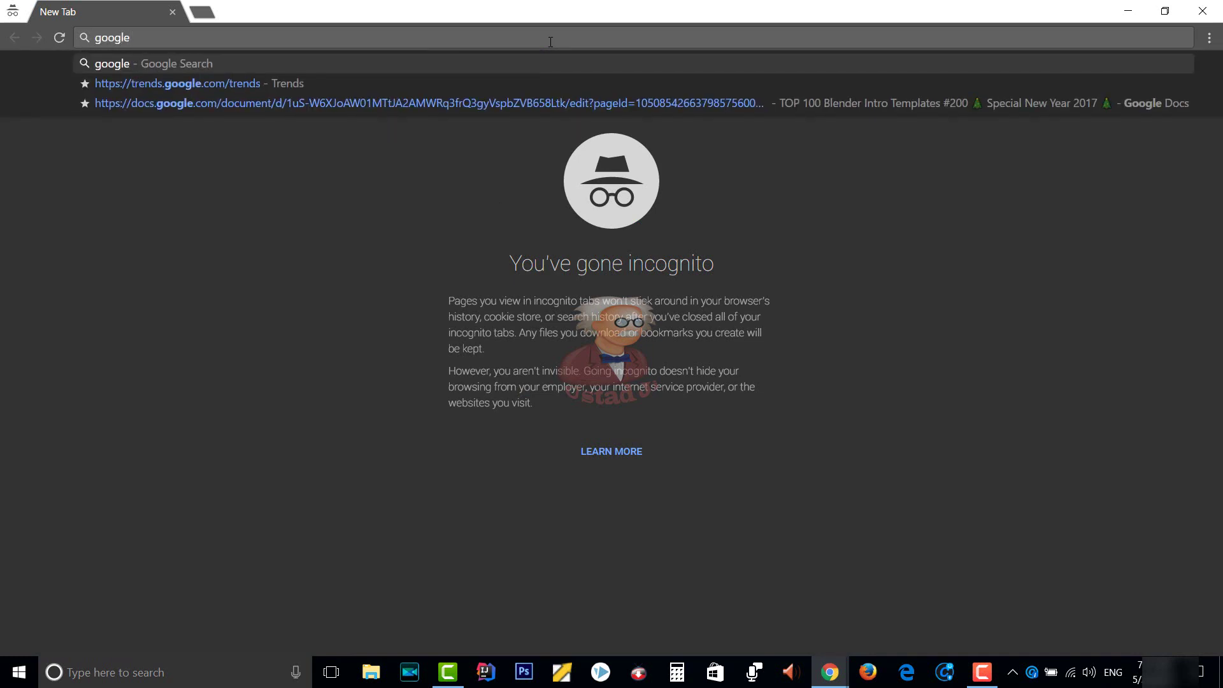
key(Return)
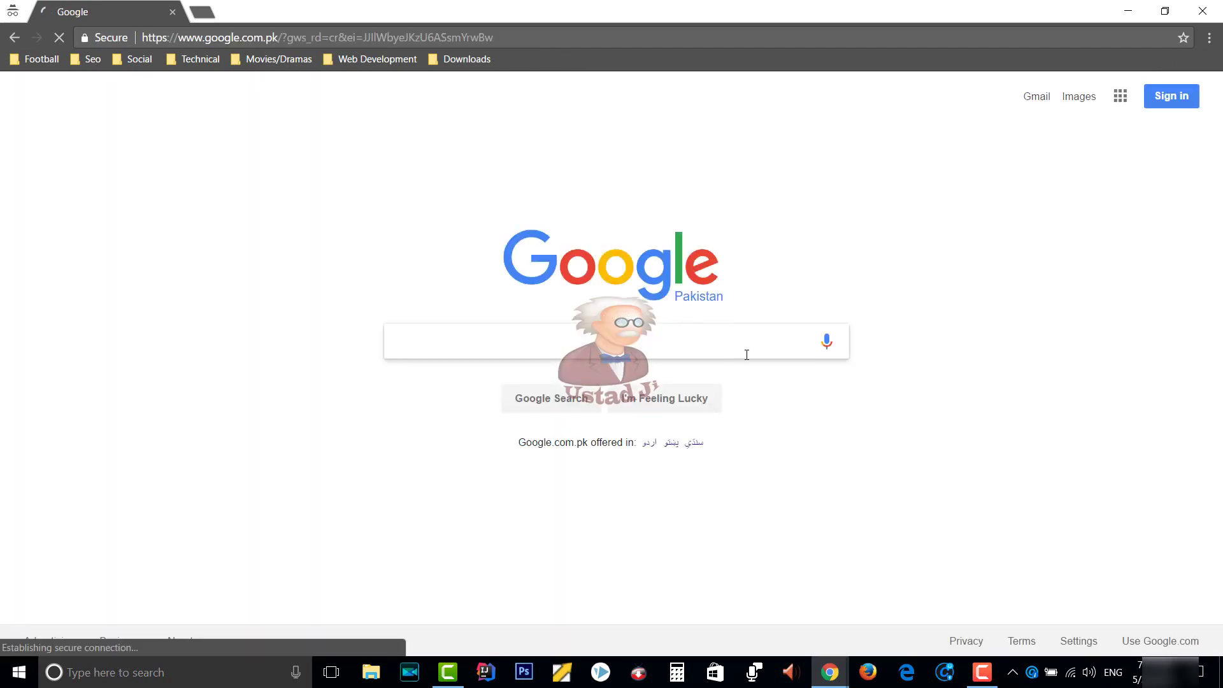
Switch the input language to Urdu (Google Input Tools) and enter پاکستان in the Google search box by transliterating "pakistan"
click(1118, 679)
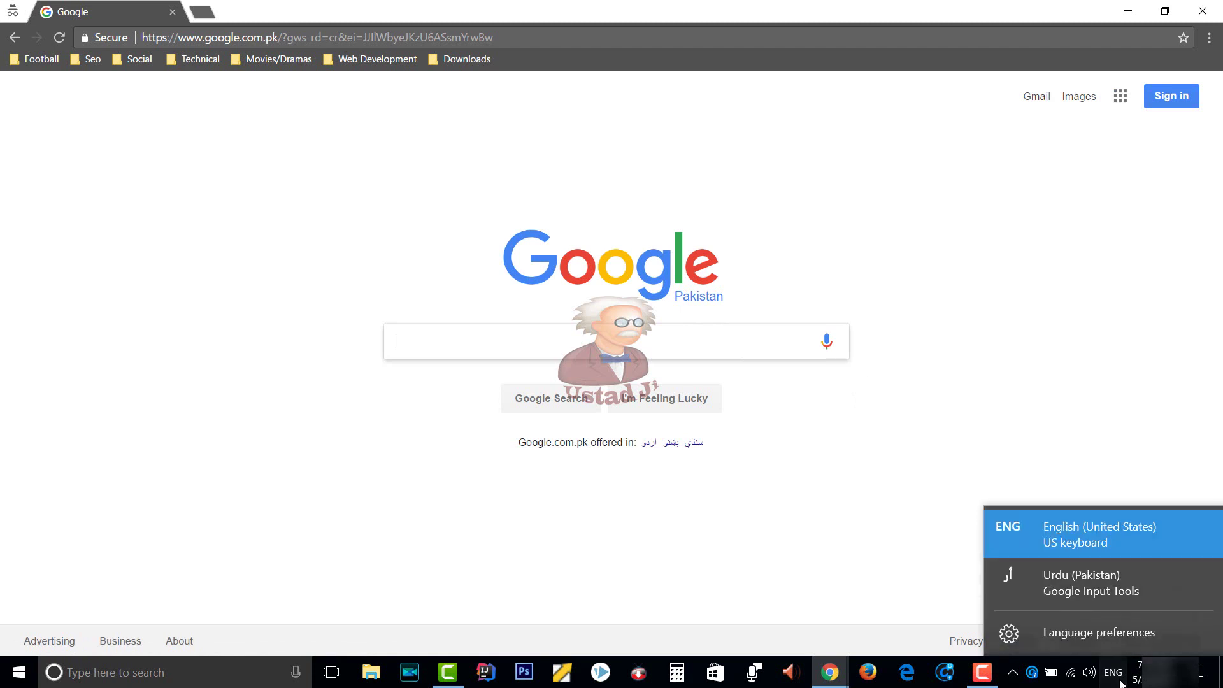
click(1081, 592)
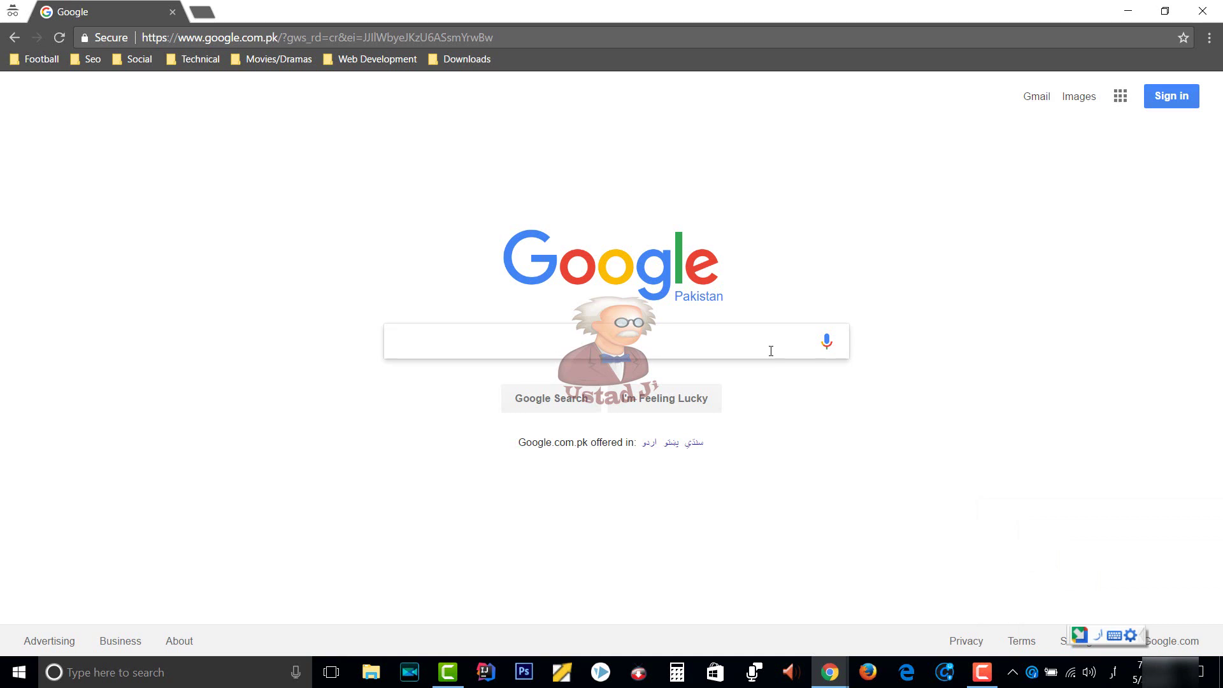
text(pakistan)
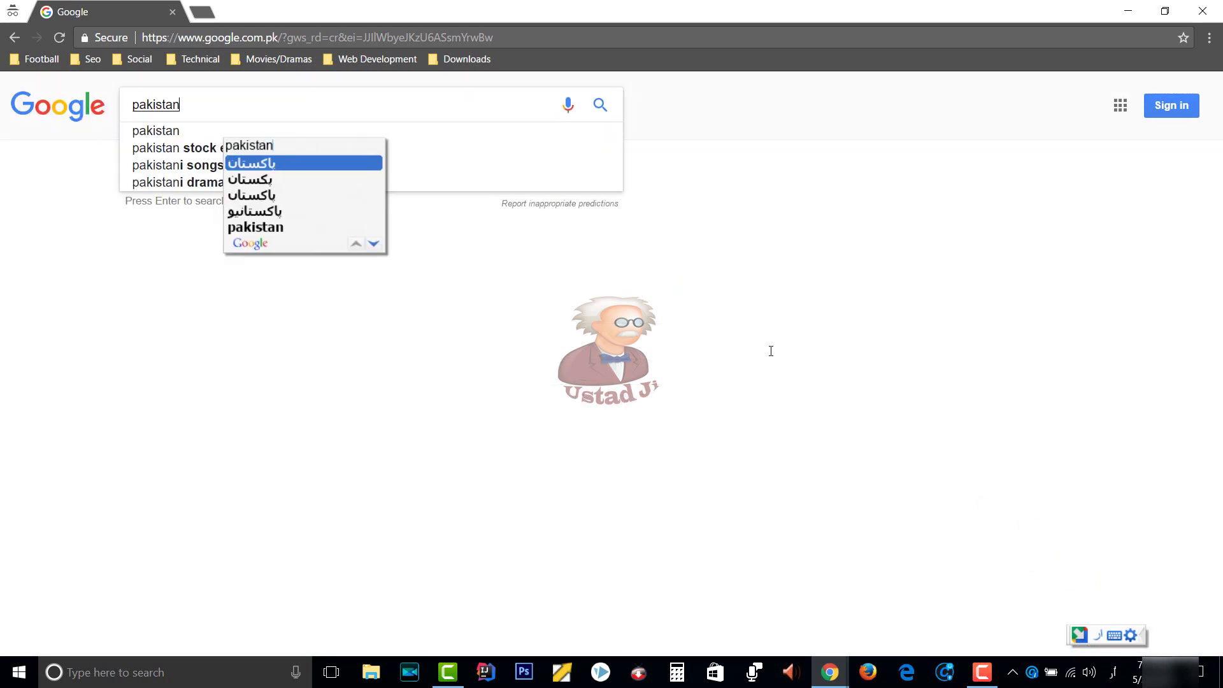
key(space)
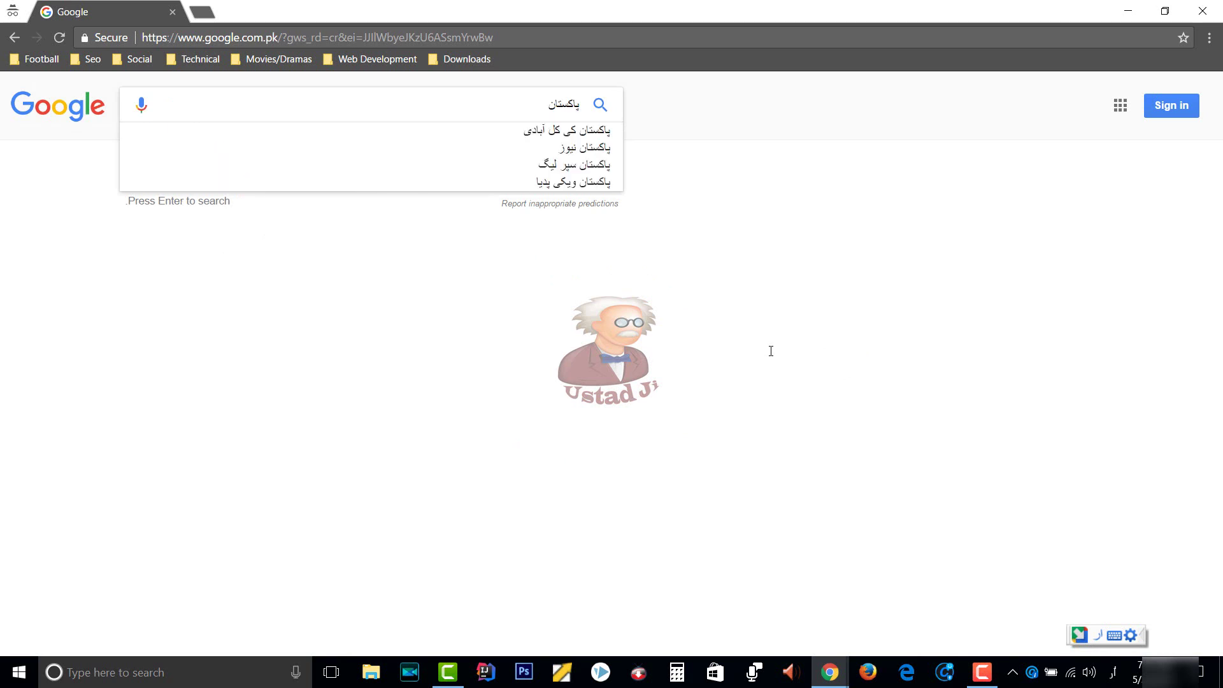
Add نیوز to the query by transliterating "news" and run the Google search
text(lo)
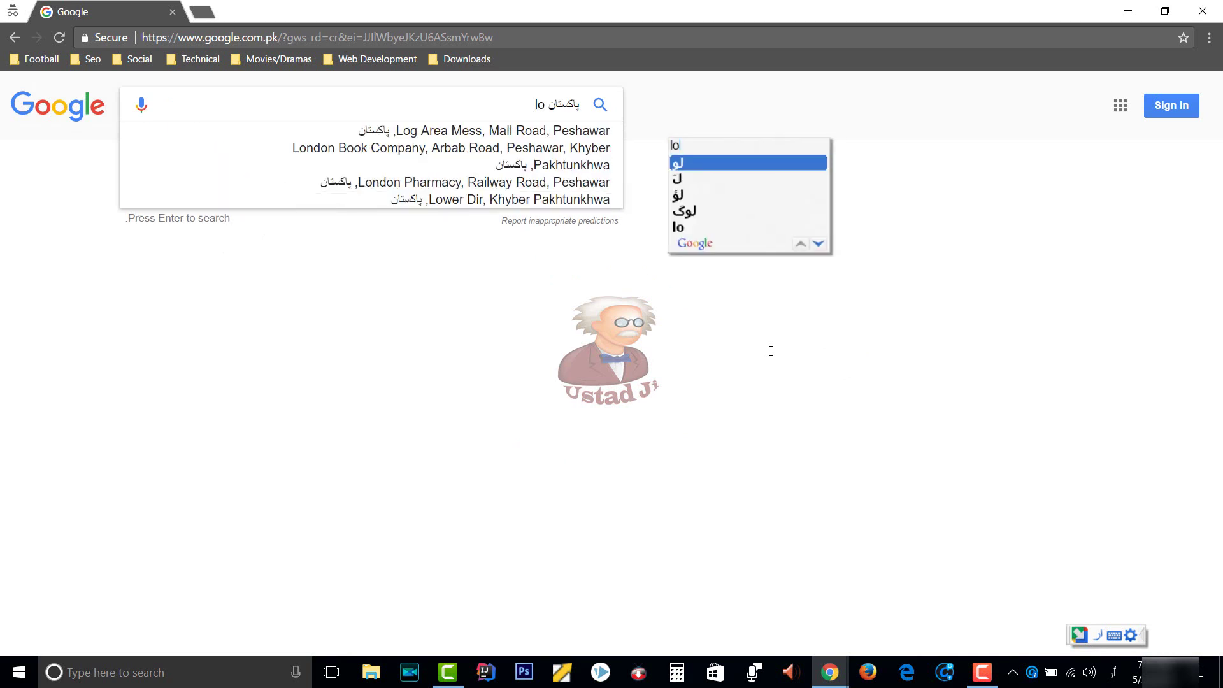
key(BackSpace)
key(BackSpace)
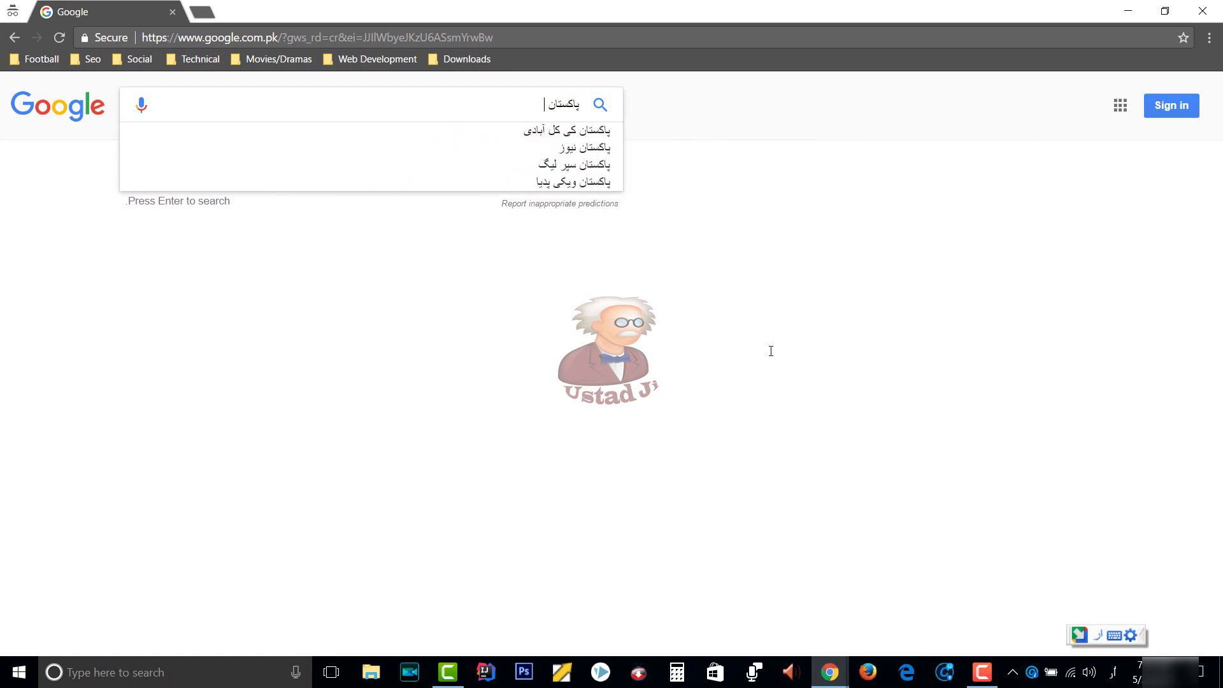
text(news)
key(space)
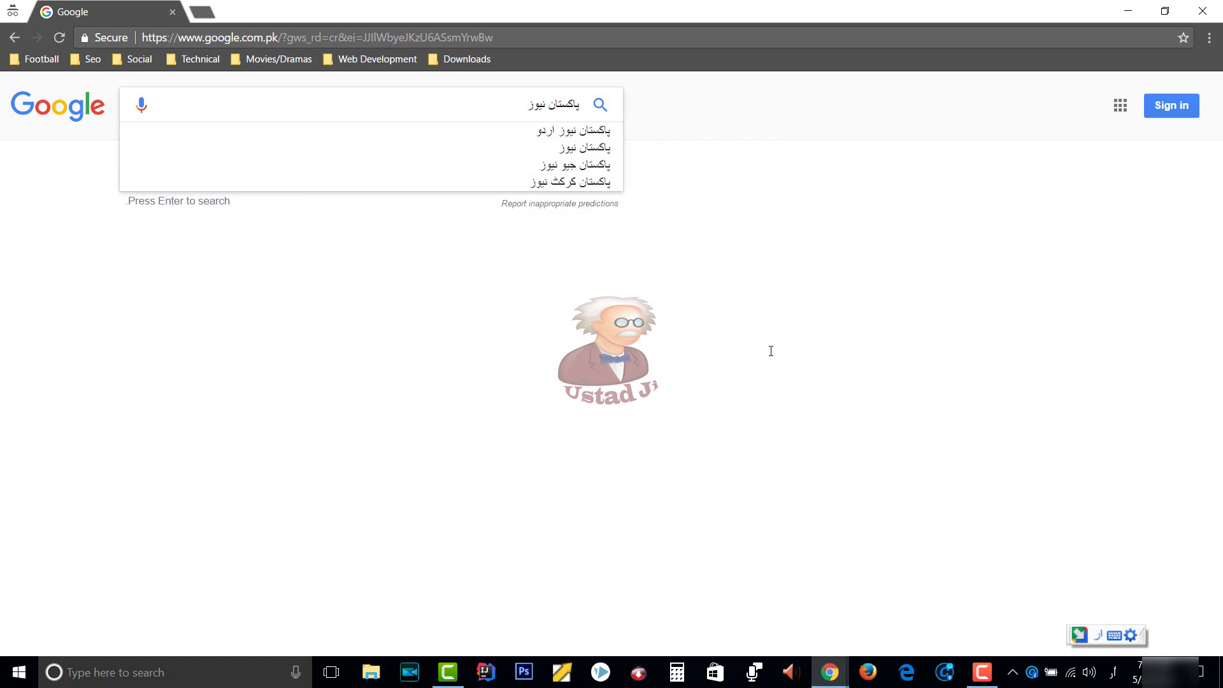
key(Return)
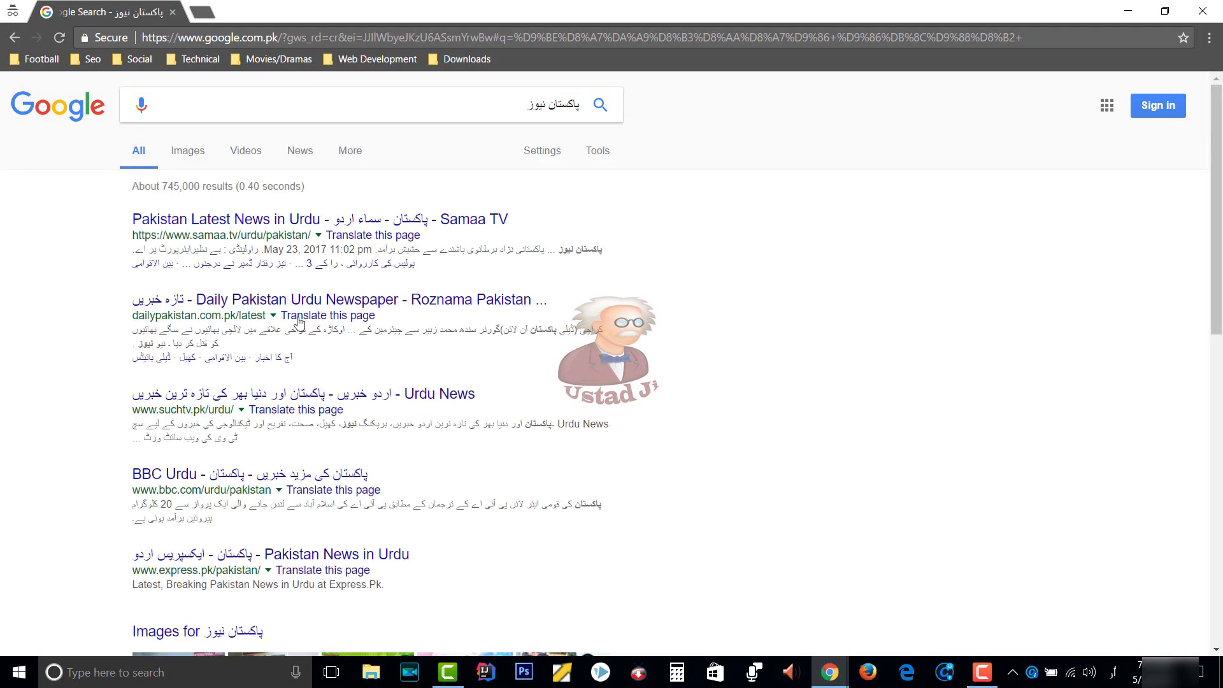
drag(130, 335, 255, 527)
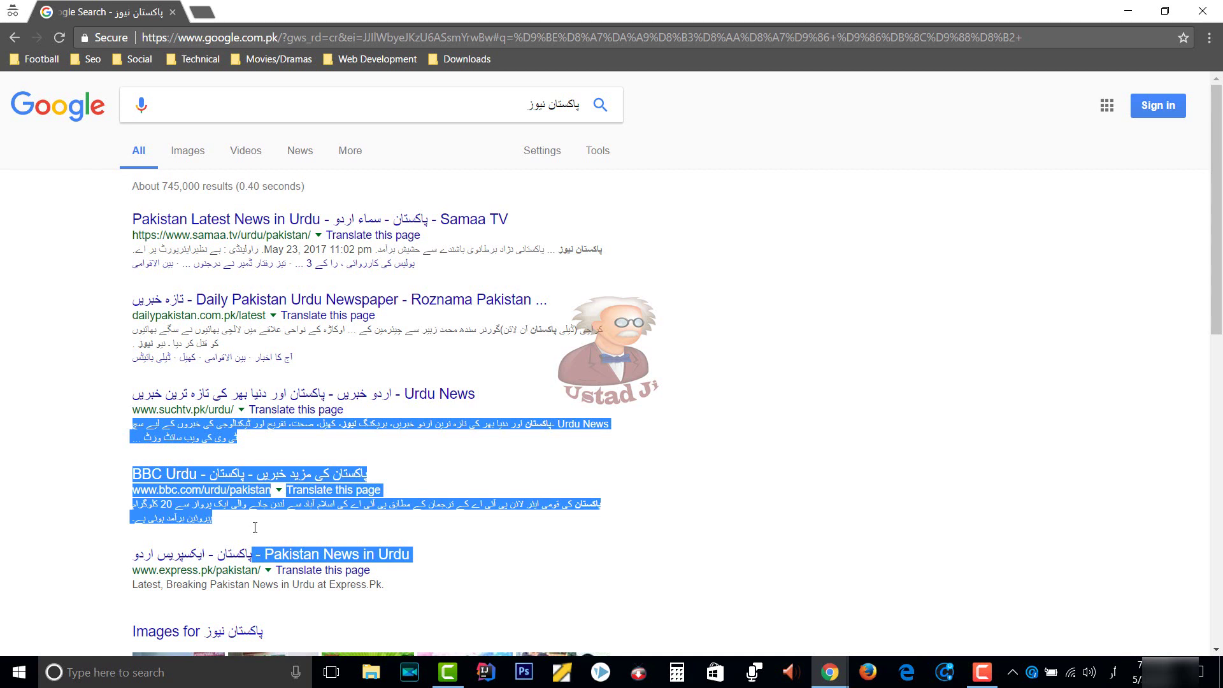
click(255, 527)
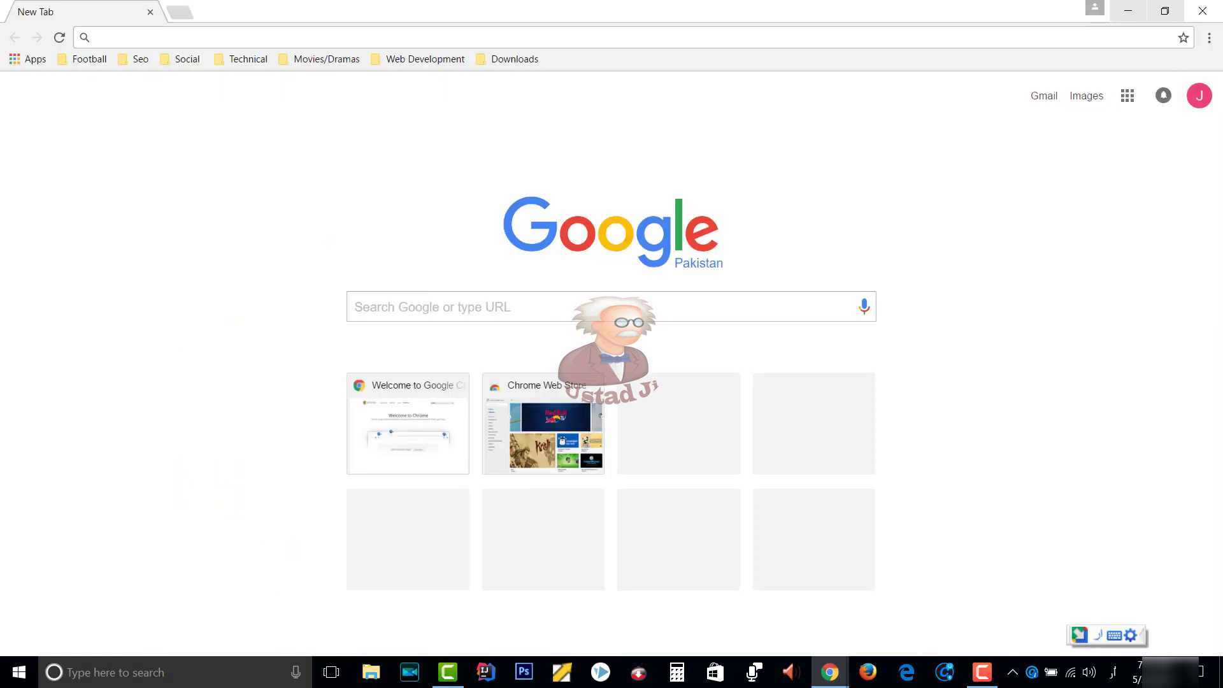
Minimize the browser, create a new Microsoft Word document on the desktop and open it in Word
click(1127, 11)
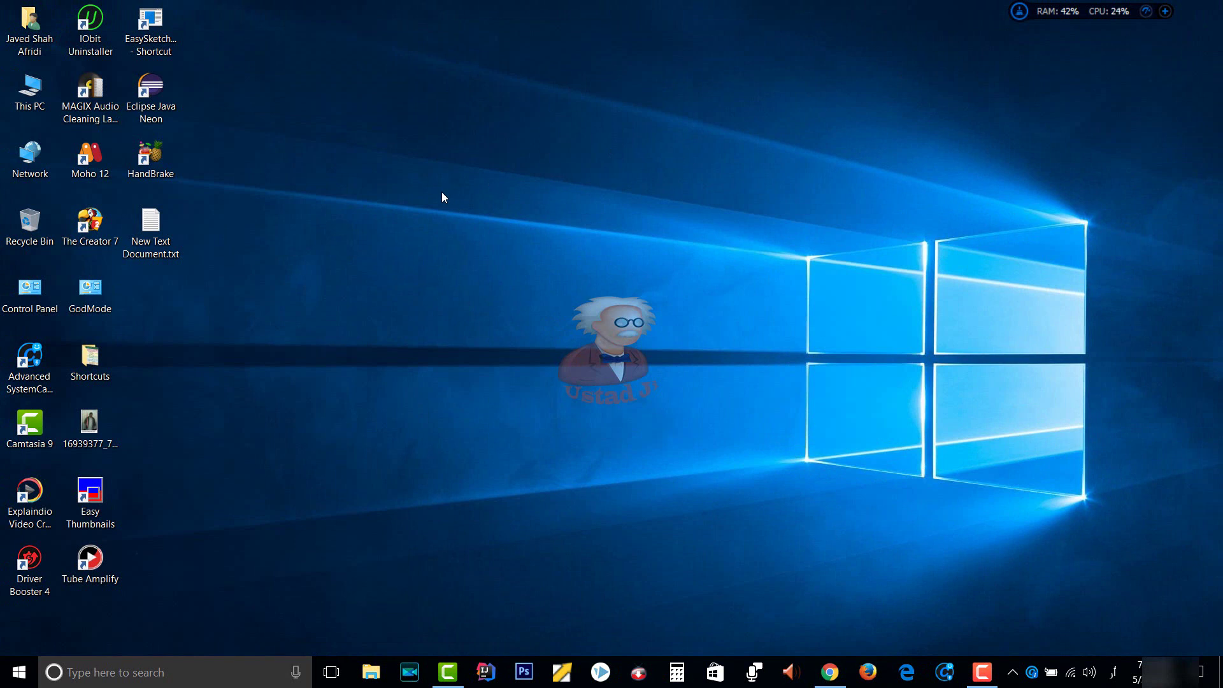
right_click(338, 239)
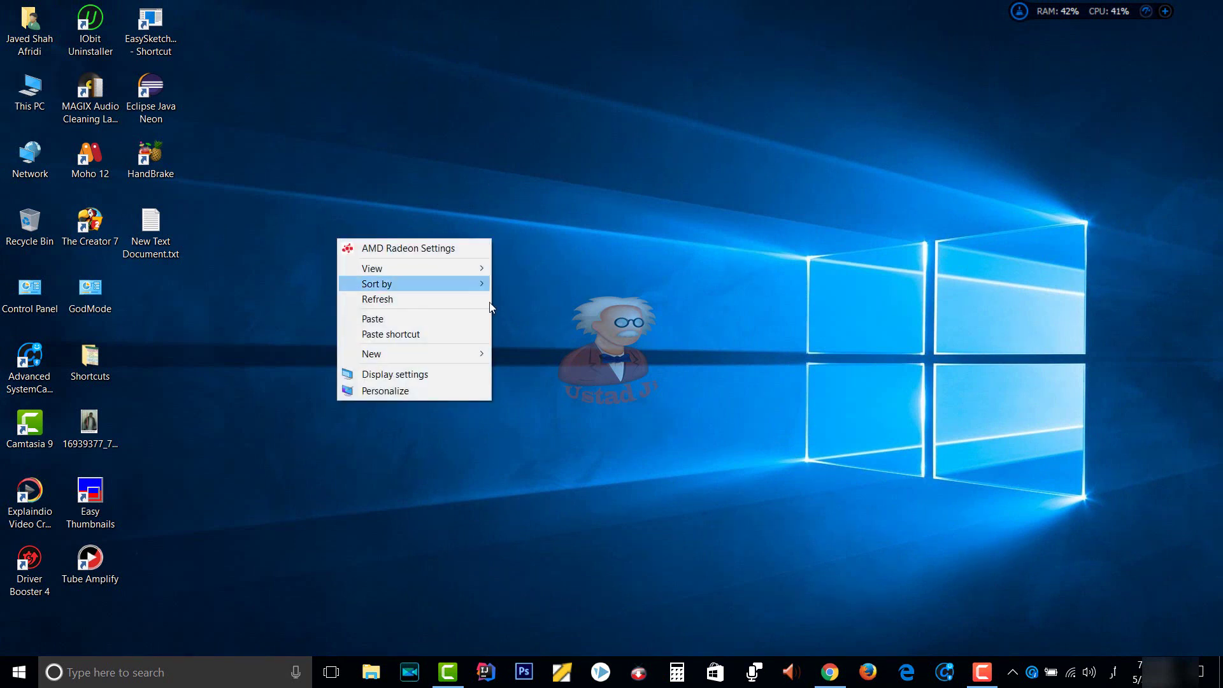
mouse_move(483, 354)
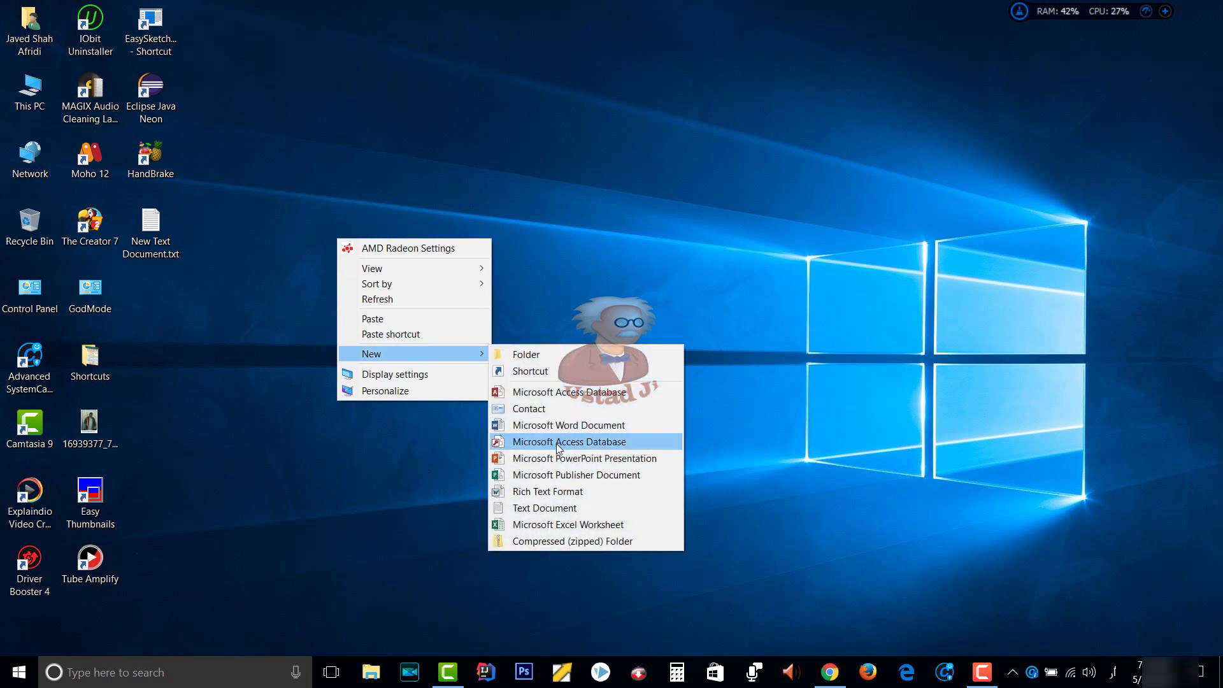
click(564, 425)
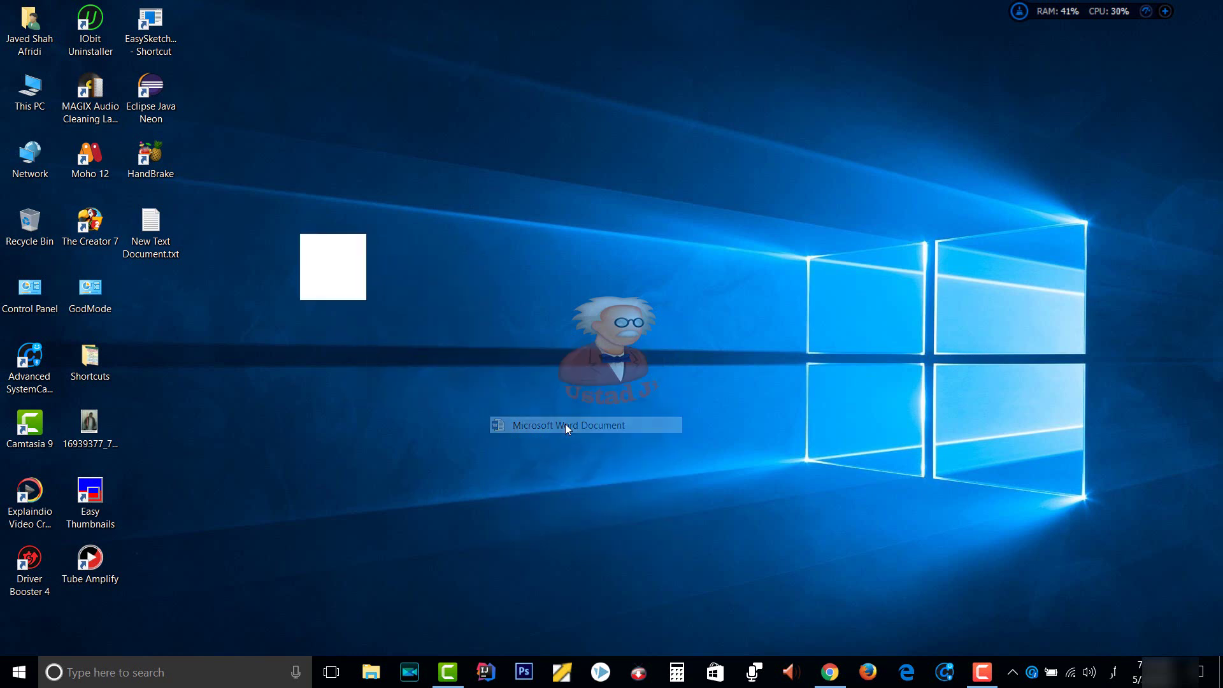
click(337, 224)
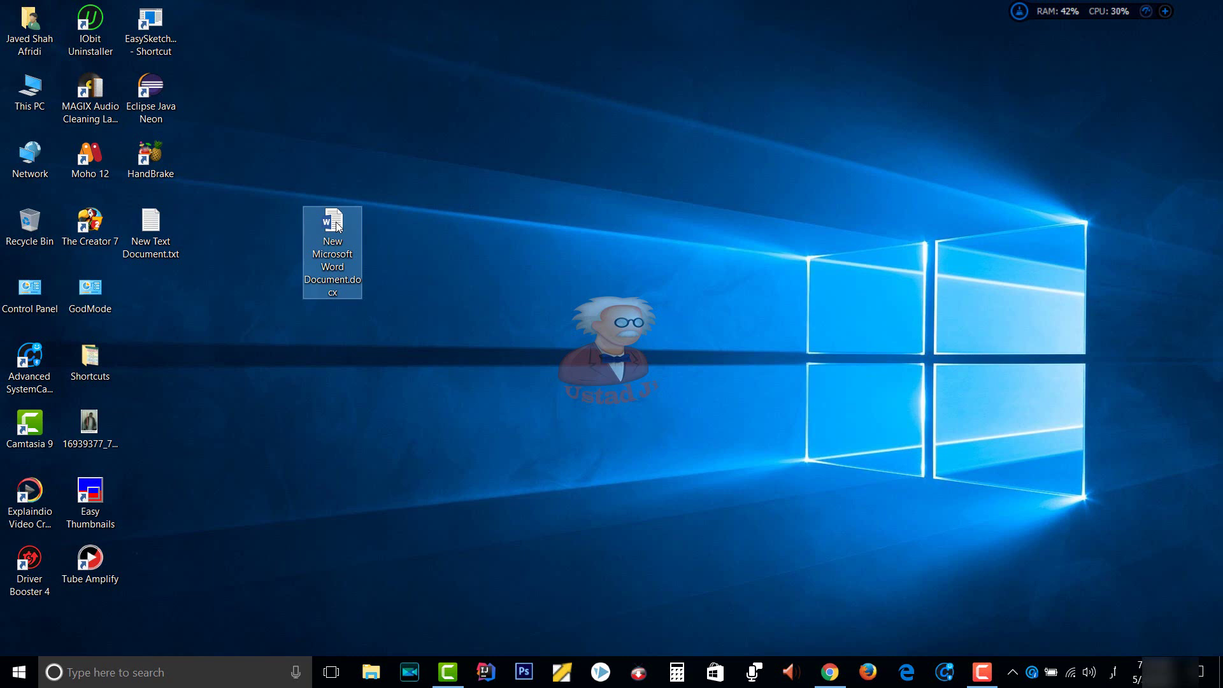
double_click(337, 226)
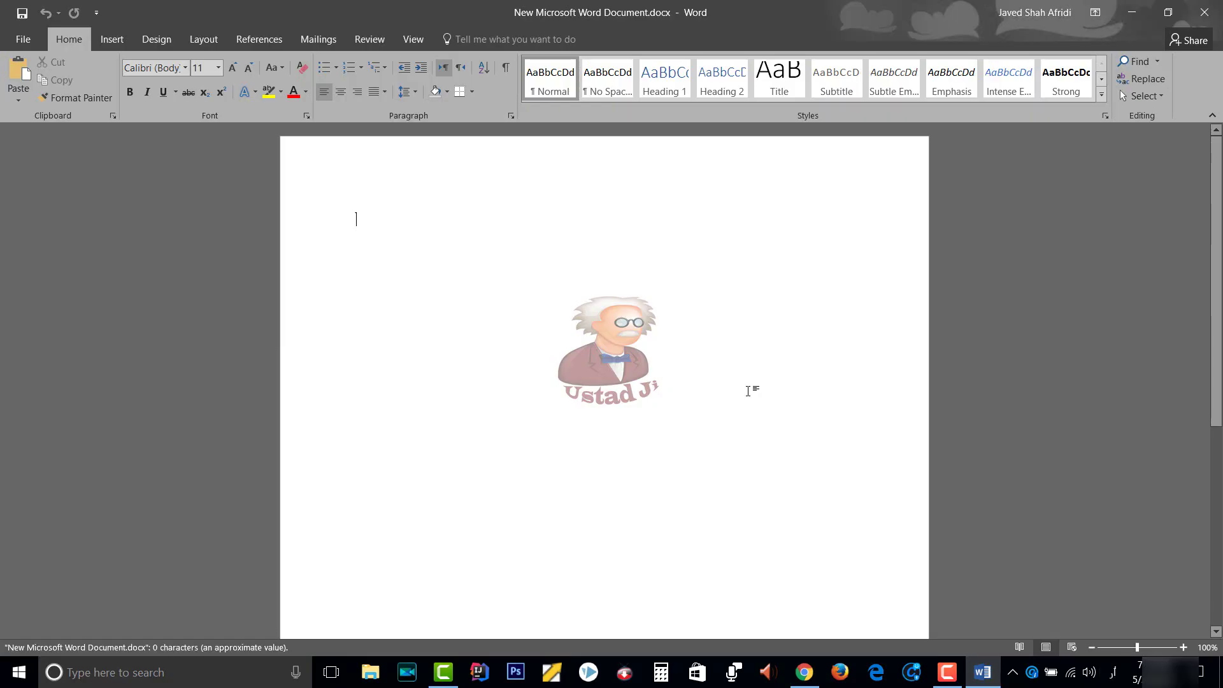
Set the paragraph direction to right-to-left and the font to Jameel Noori Nastaleeq
click(457, 73)
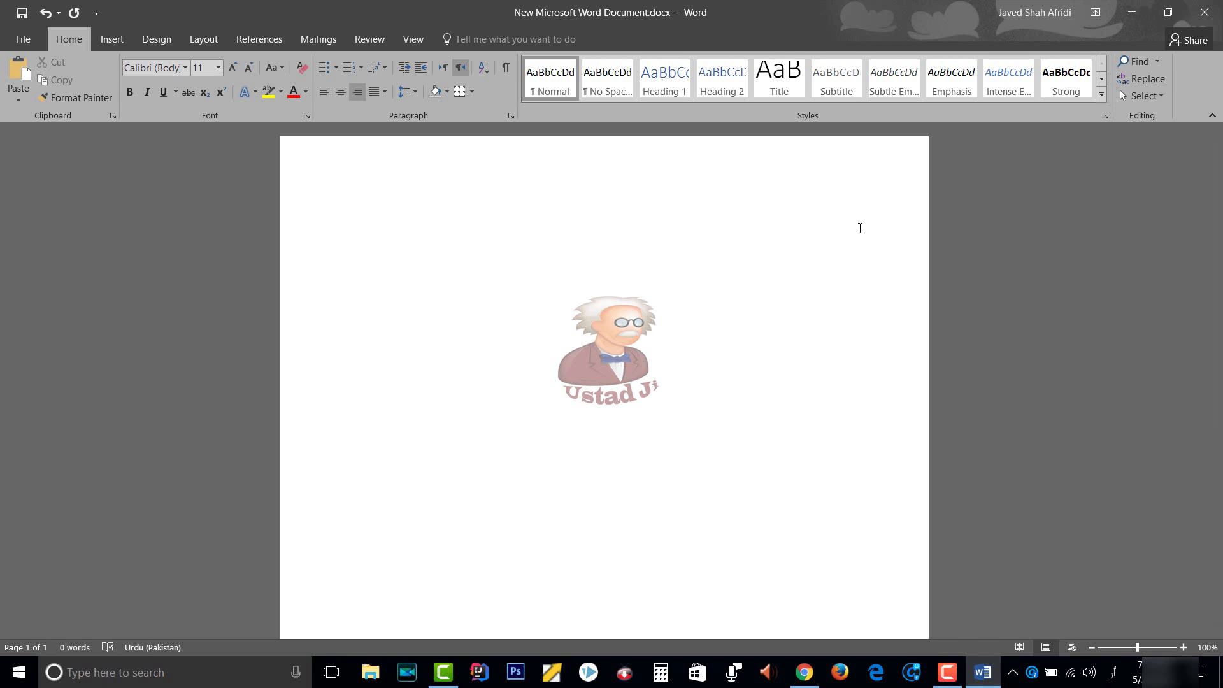
click(185, 72)
click(185, 71)
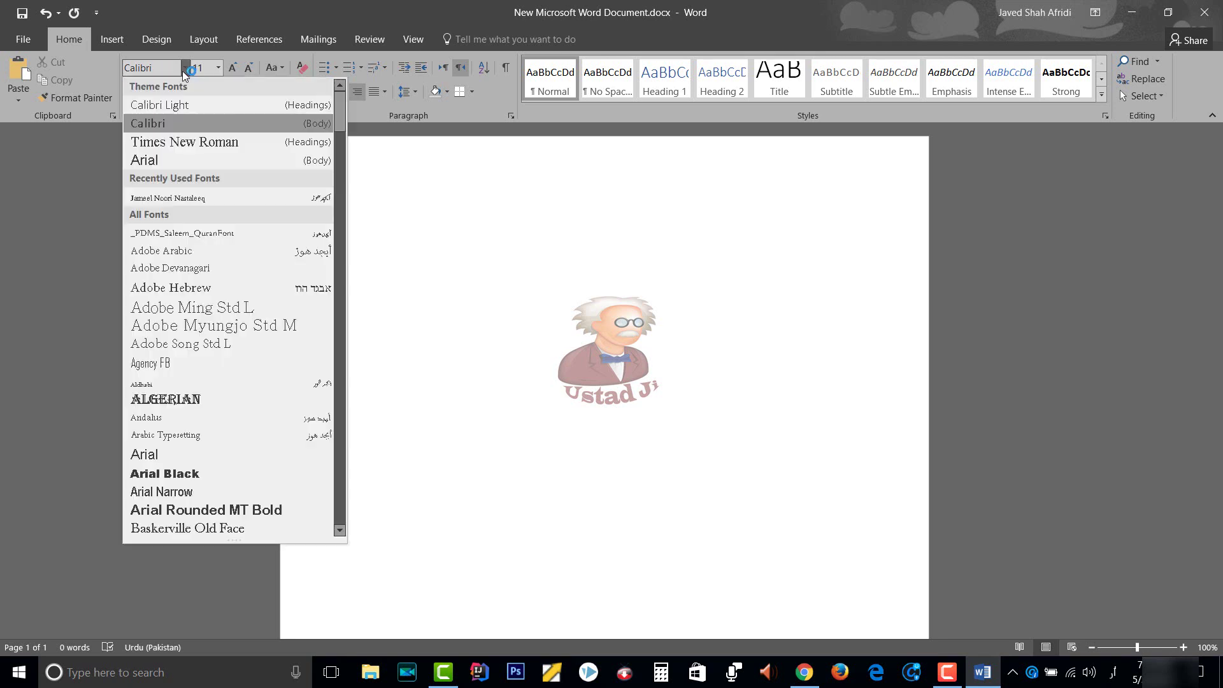
click(168, 198)
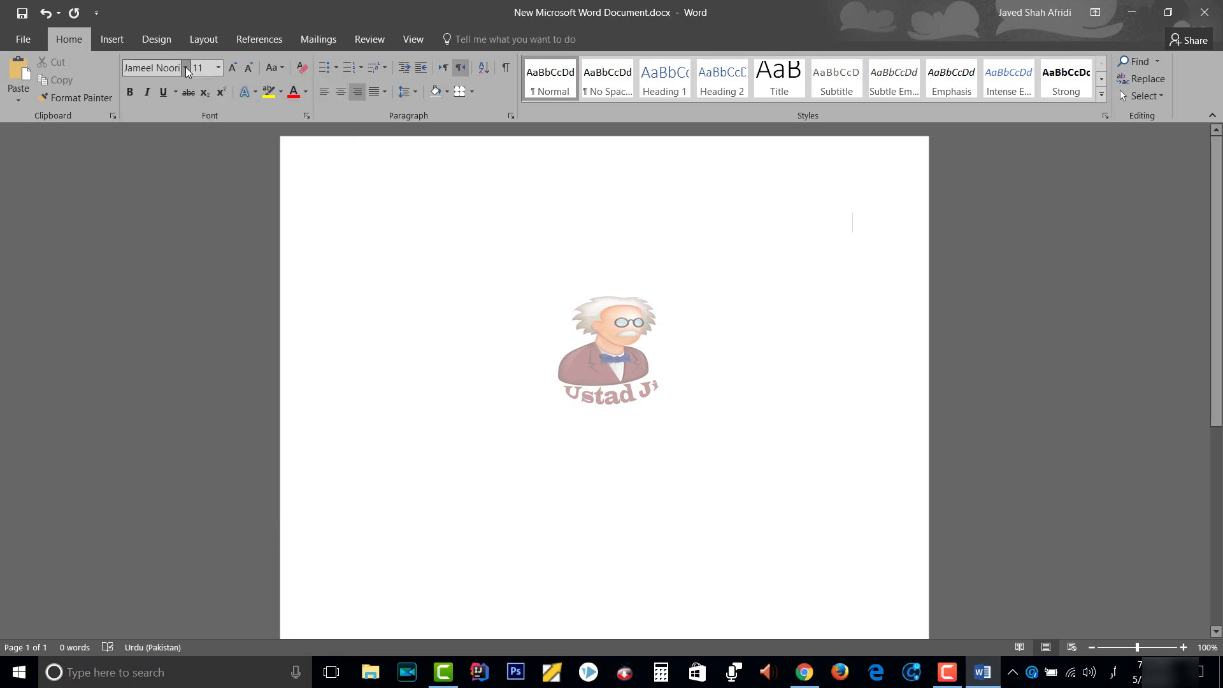
click(166, 66)
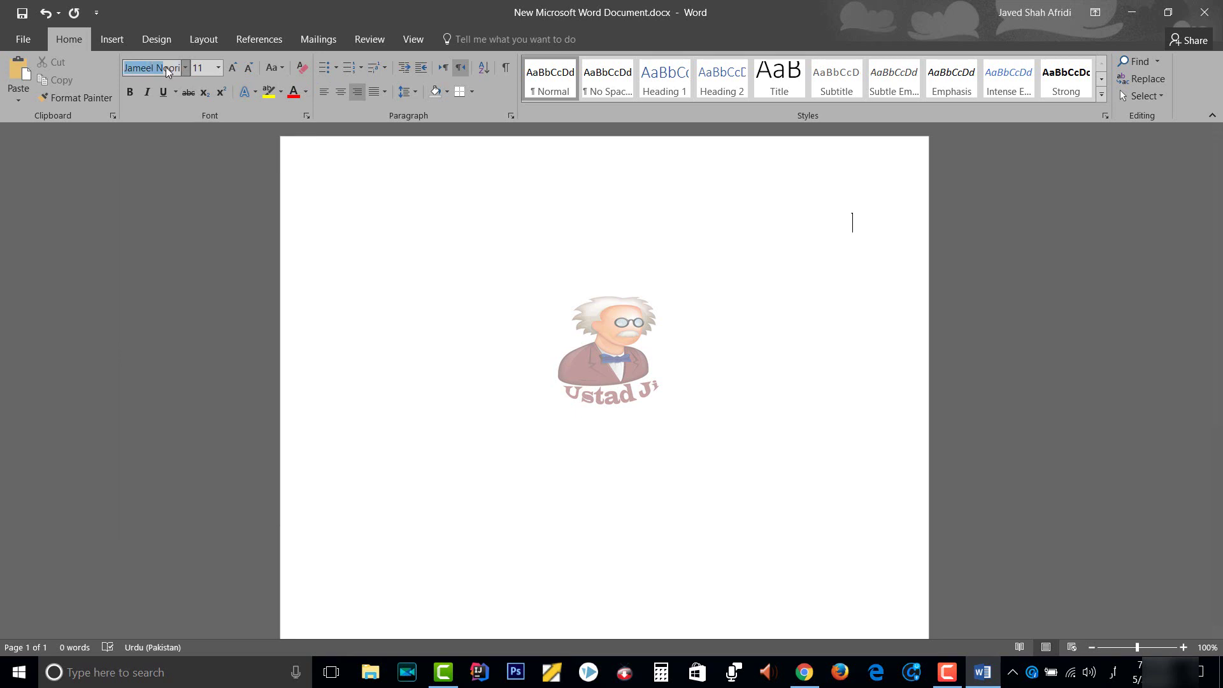
Enter استاد جی on the page's first line by transliterating "ustad ji"
click(856, 228)
text(ustad )
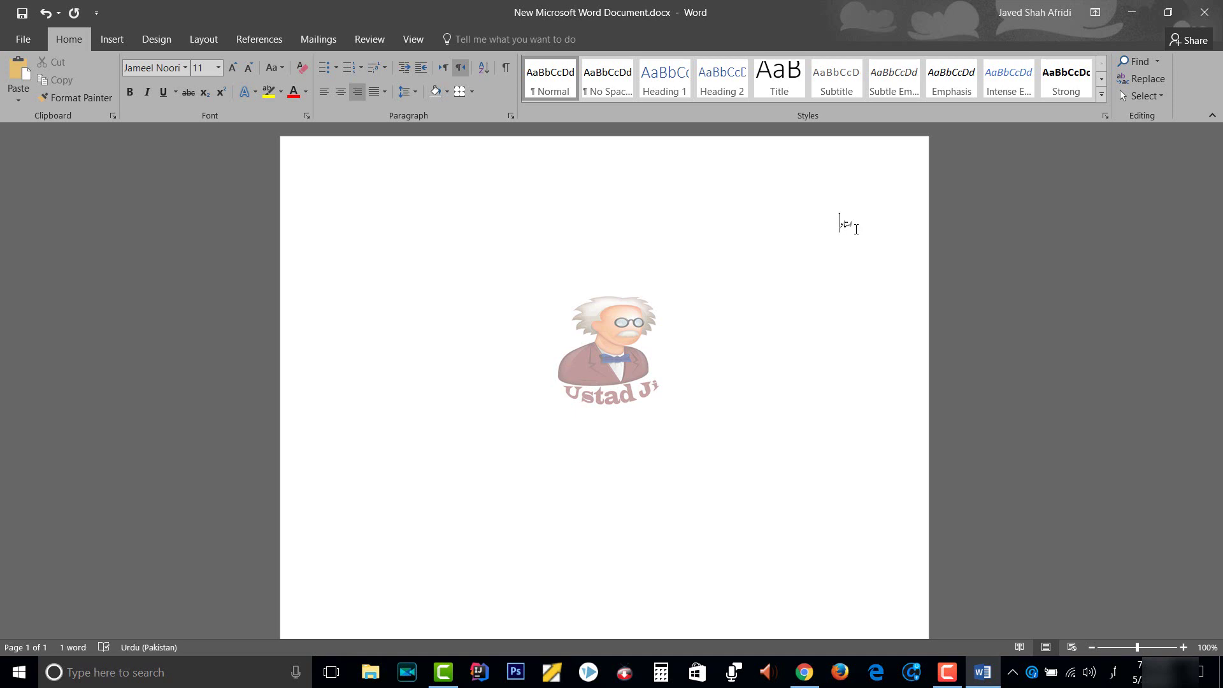
text(ji)
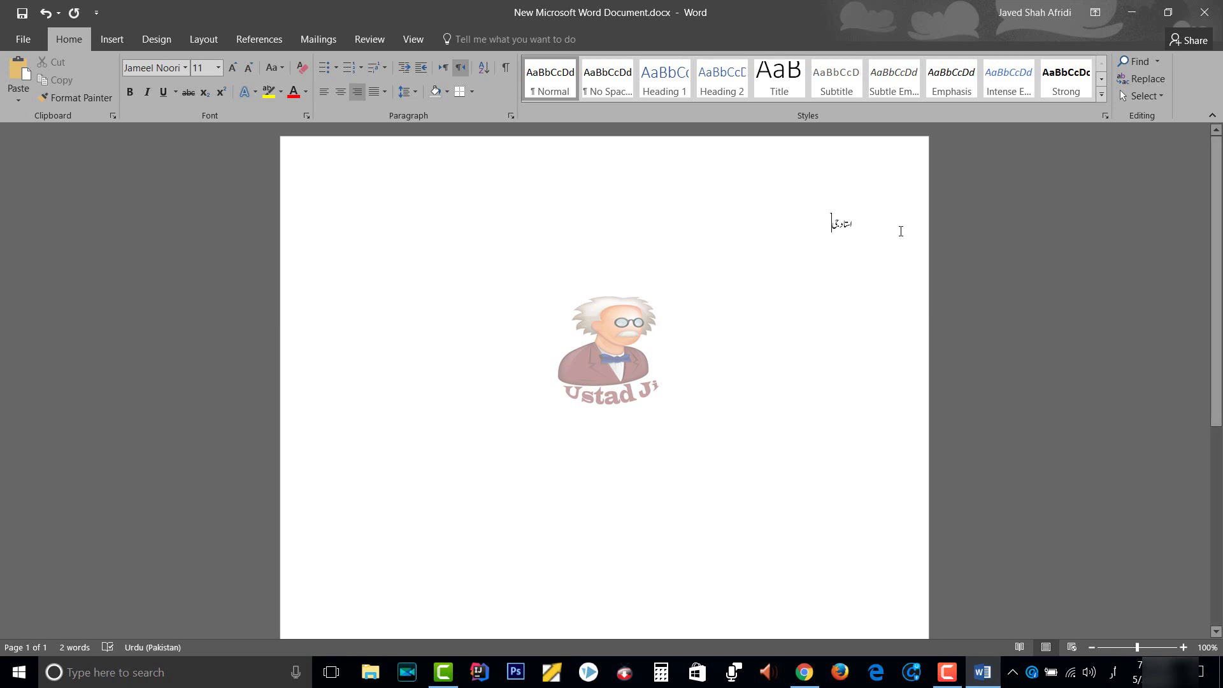
Set the font size of the Urdu text استاد جی to 72
drag(862, 226, 831, 227)
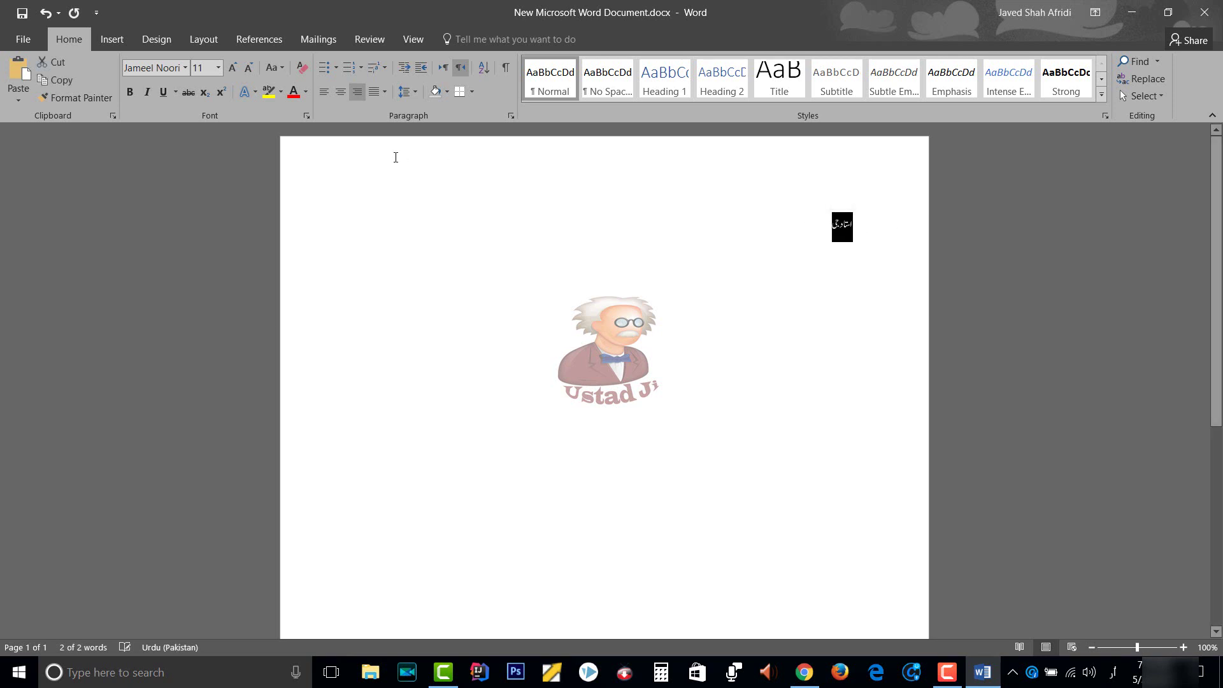
click(218, 72)
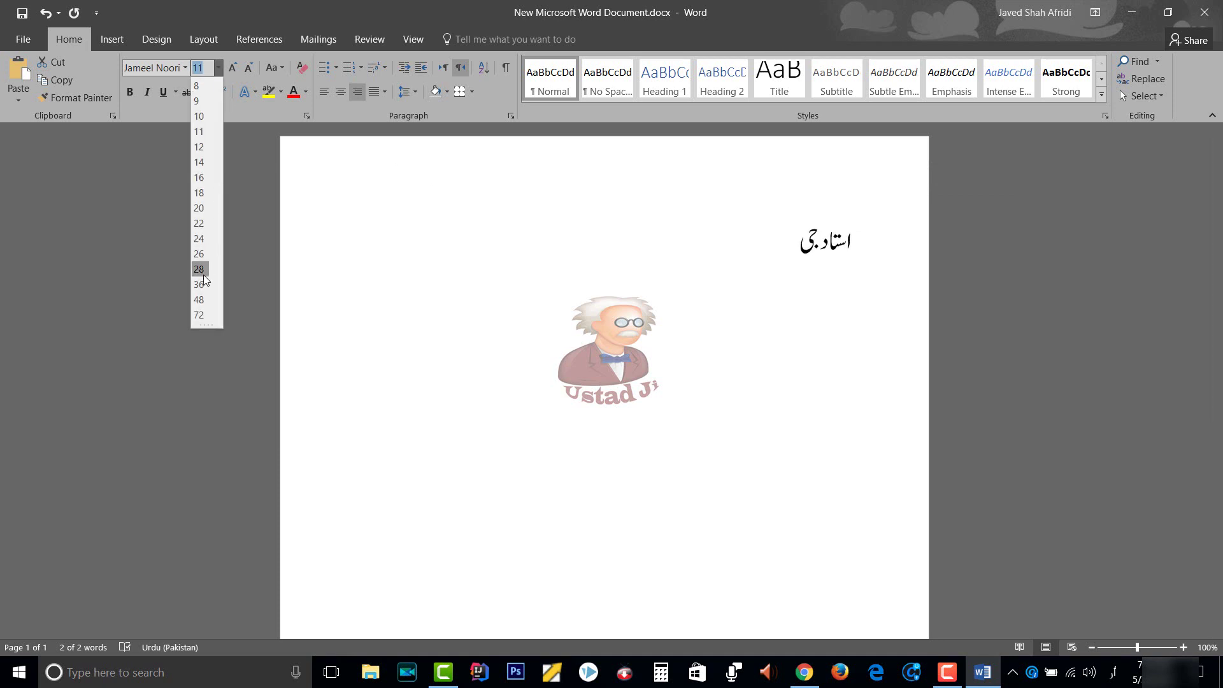
click(204, 319)
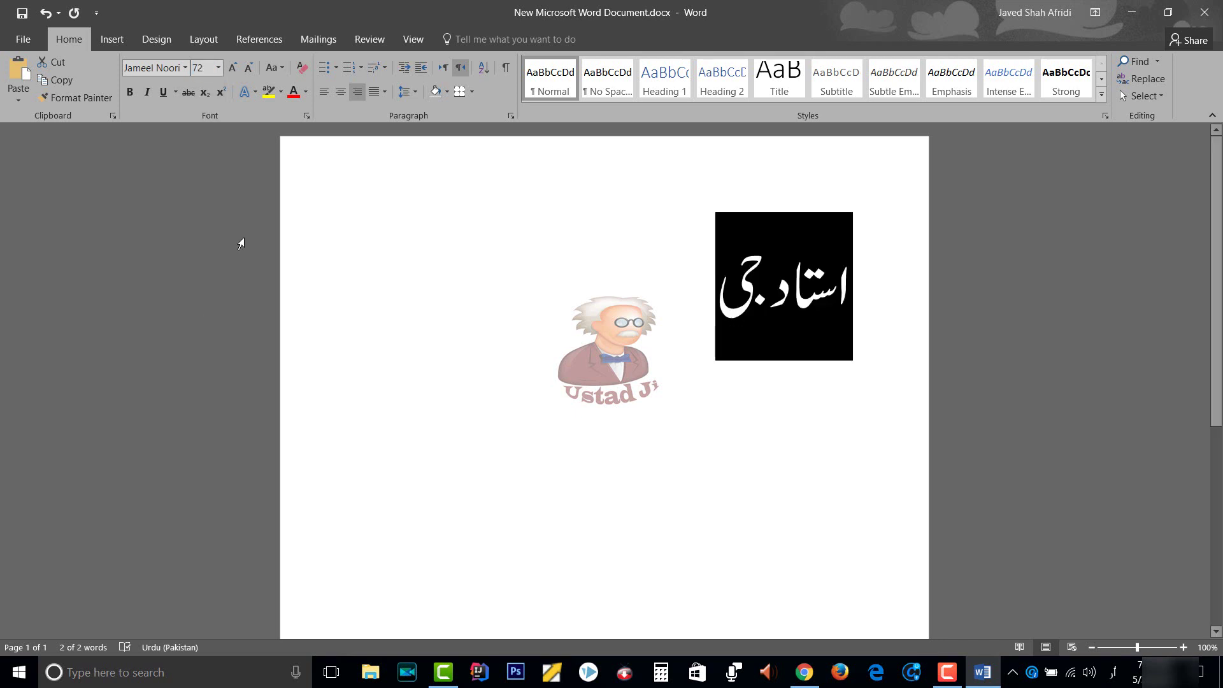
Apply the black text effect with a blue shadow and the darkest green theme font colour to the Urdu text
click(256, 93)
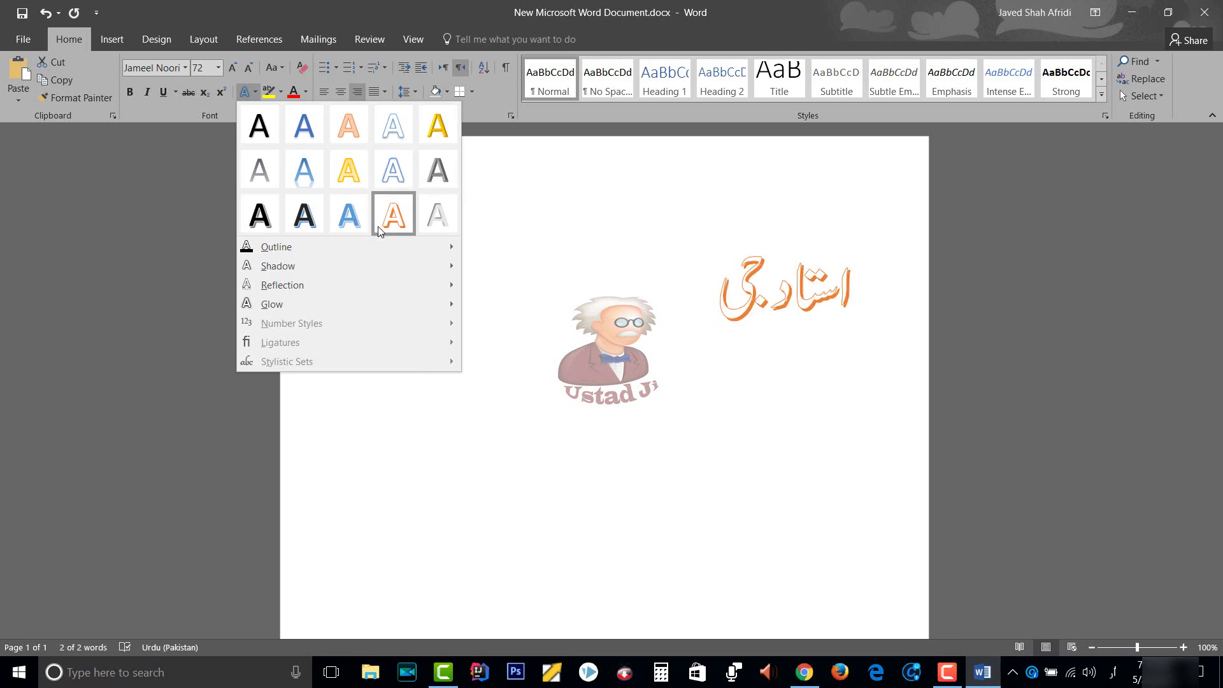
click(304, 216)
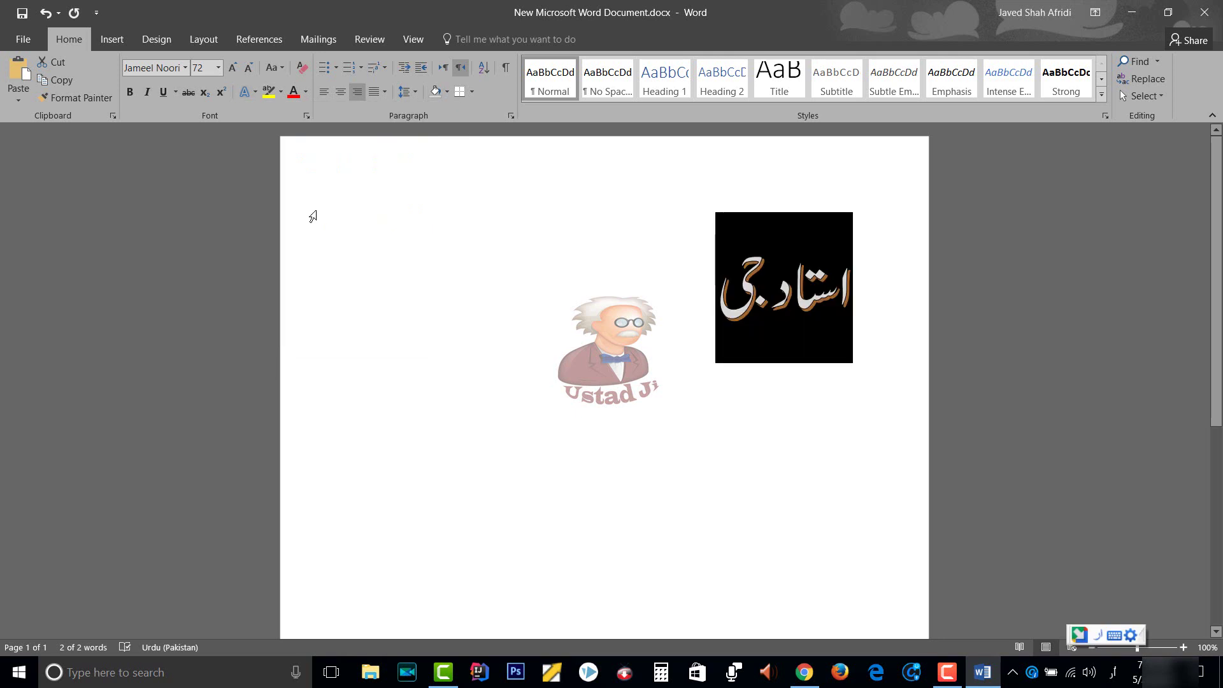
click(308, 89)
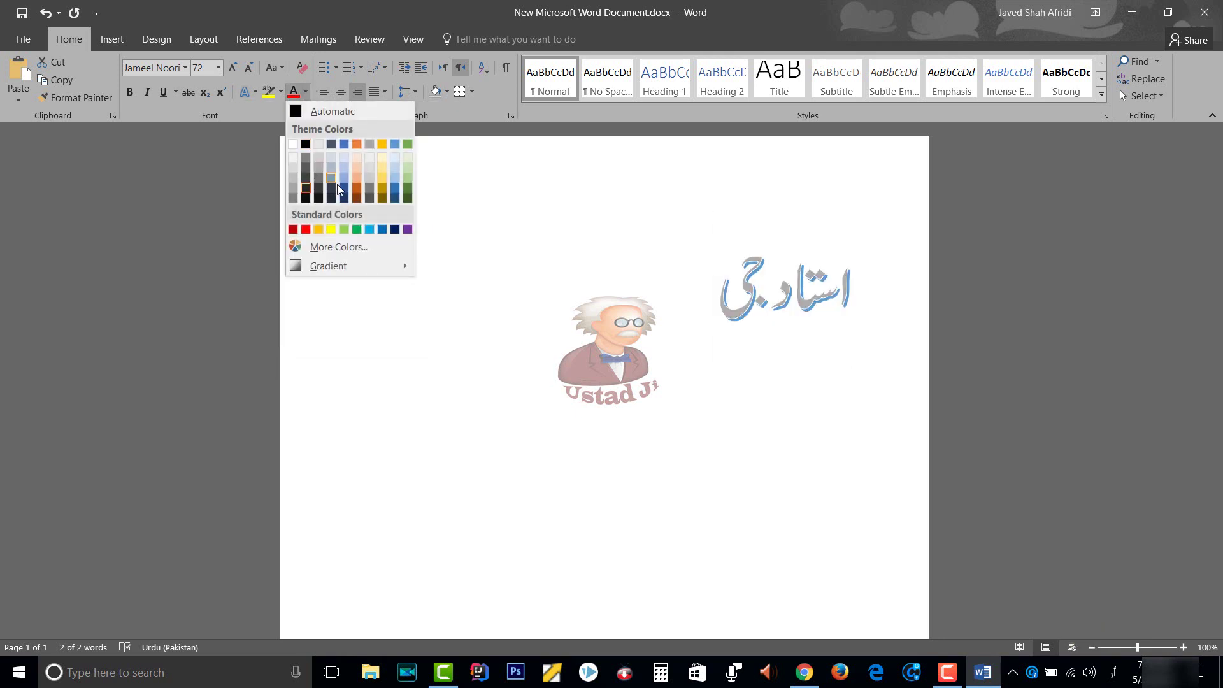
click(407, 199)
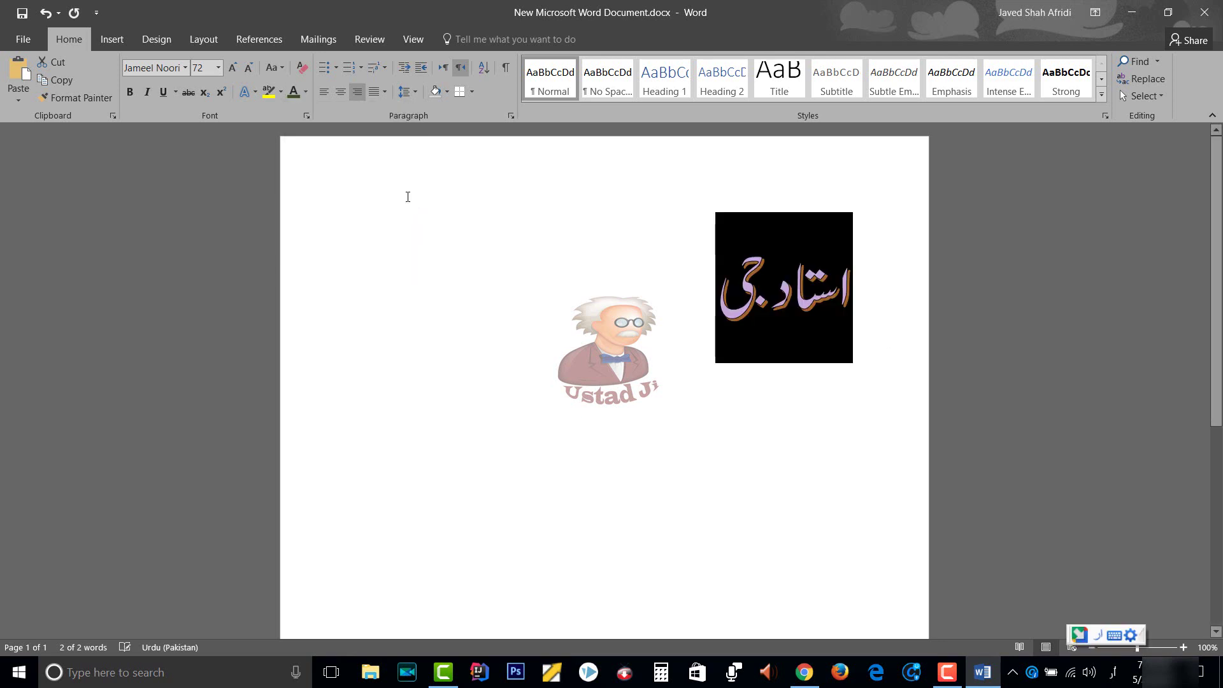
click(280, 92)
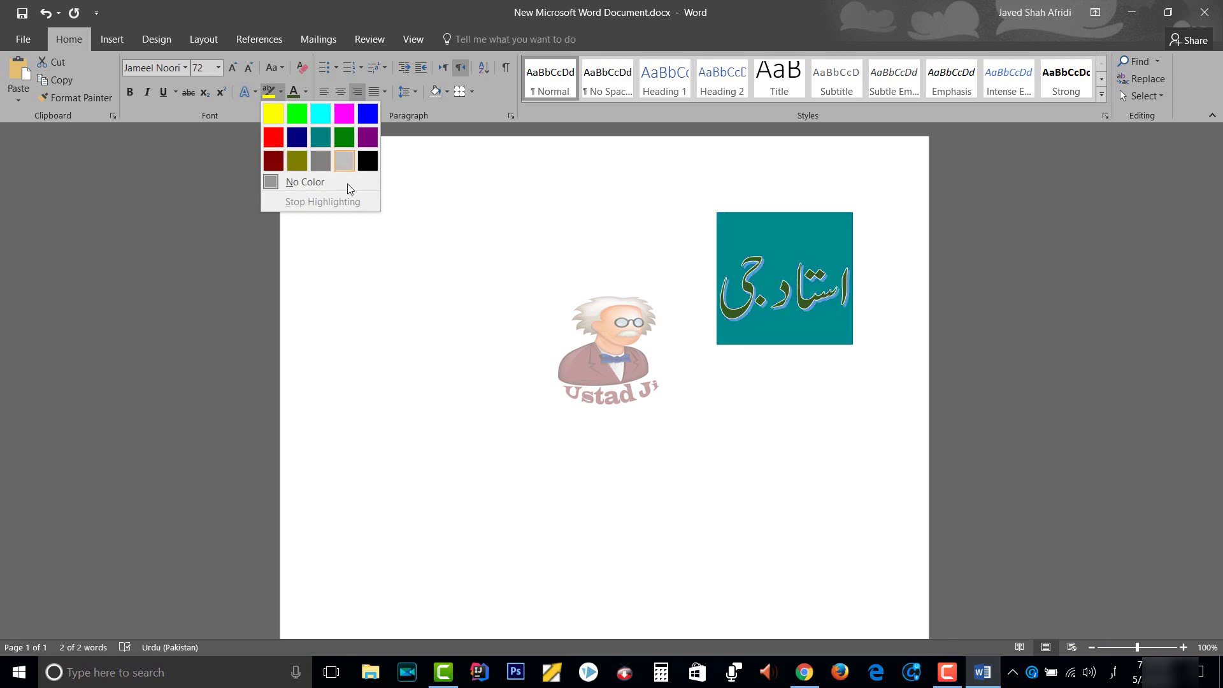
Make the Urdu text bold, italic and underlined, and deselect it
click(132, 90)
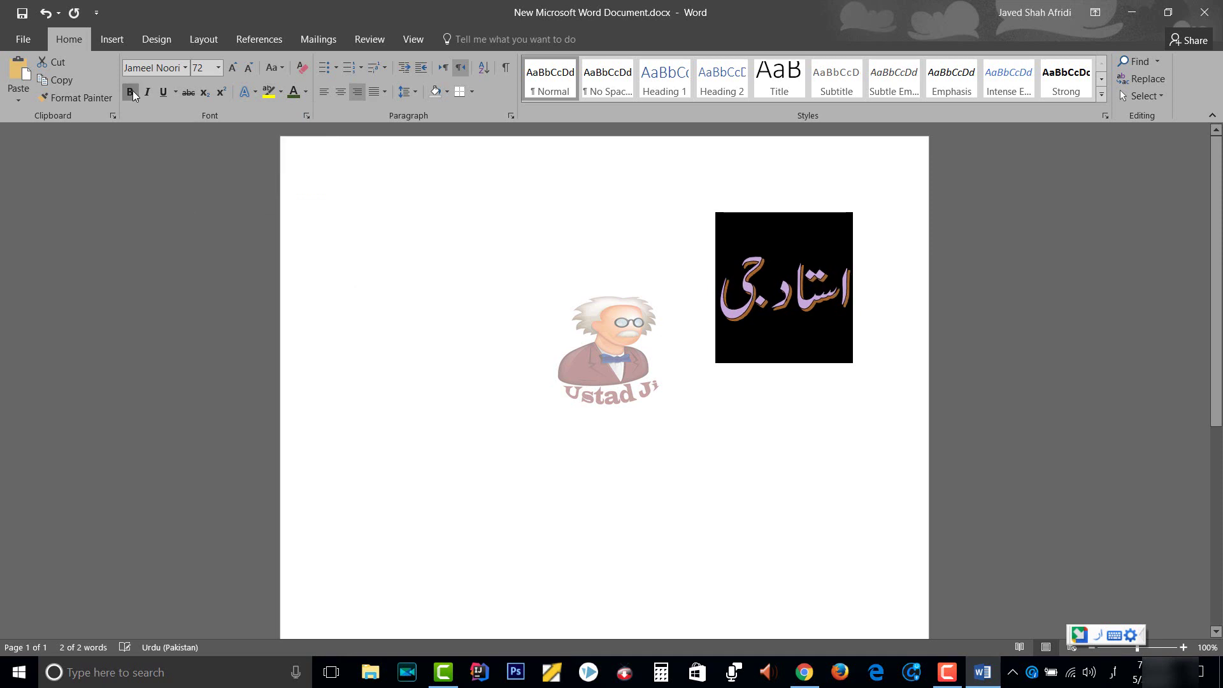
click(151, 93)
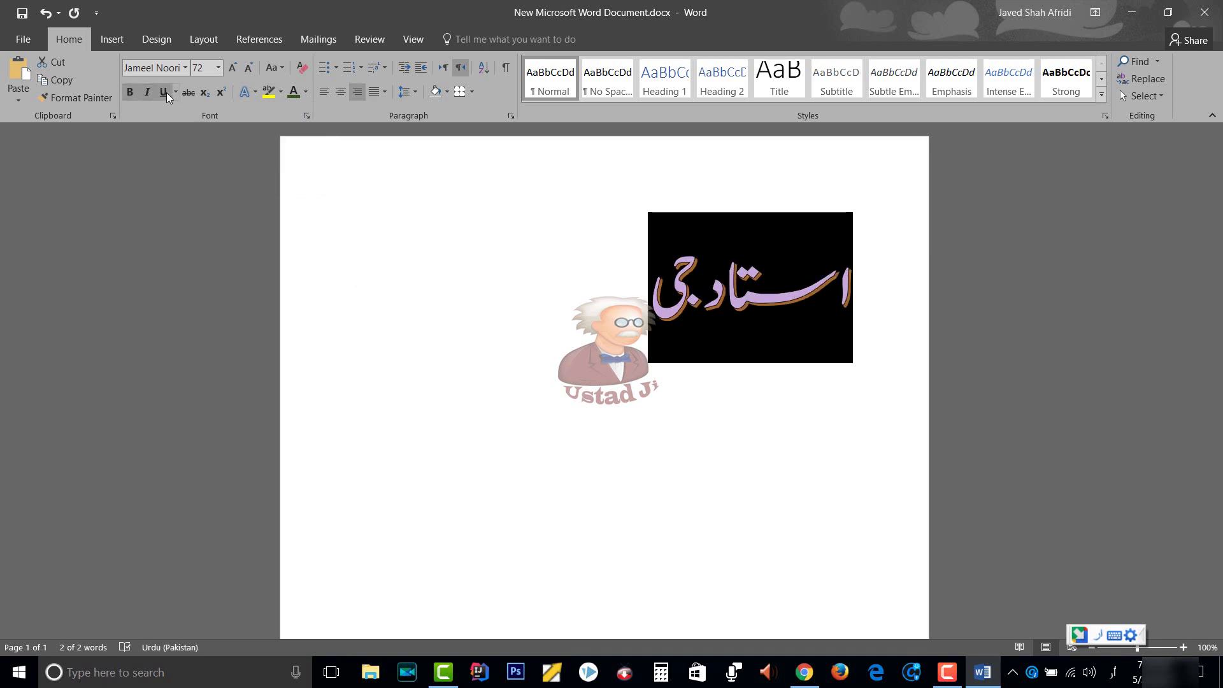
click(169, 93)
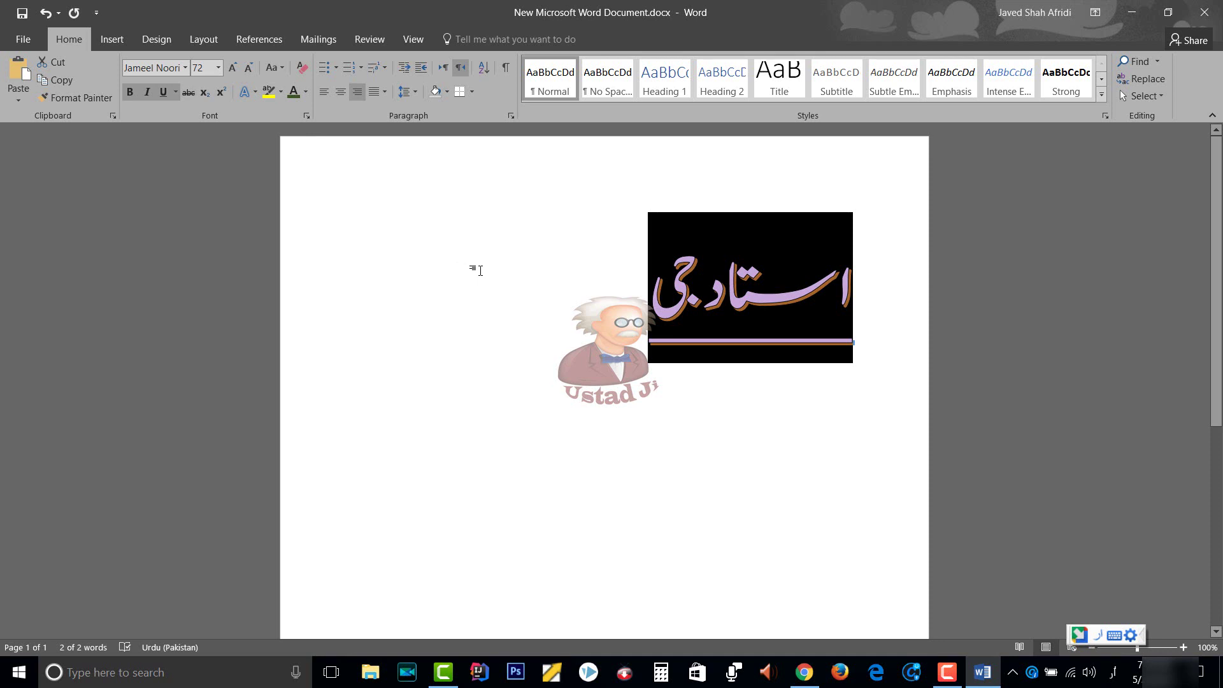
click(533, 271)
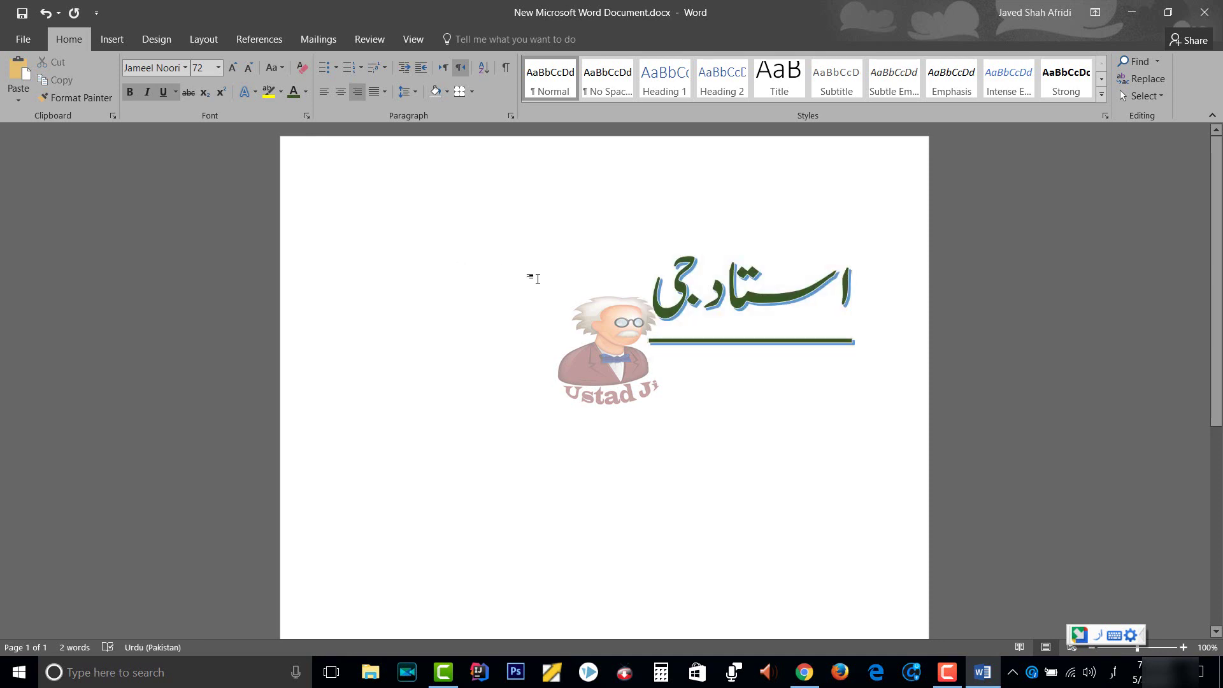